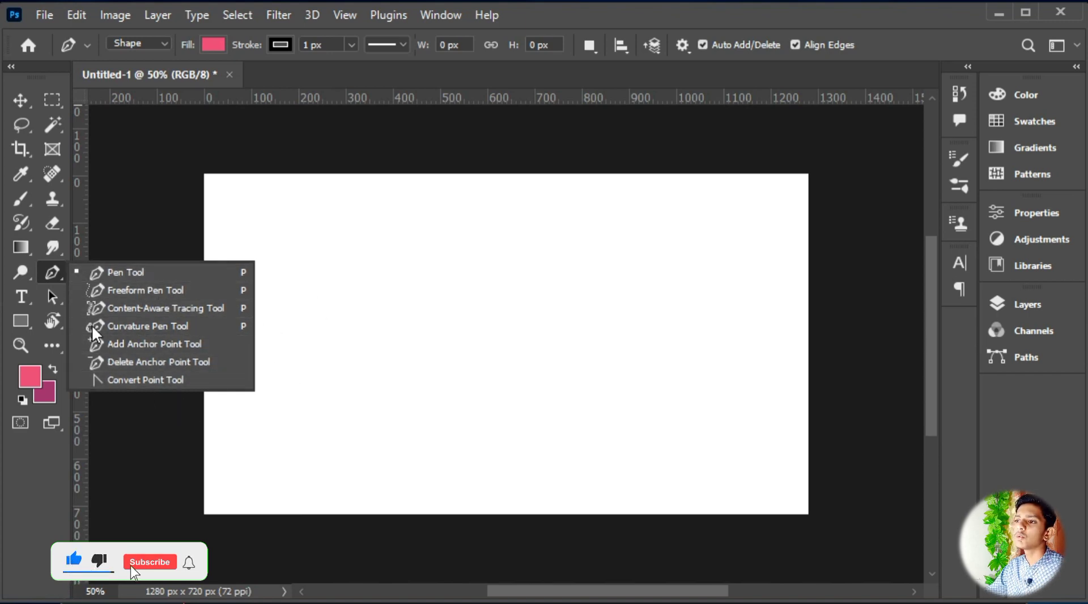
Step: Choose the Pen tool and add a new empty layer above the background
left_click(59, 278)
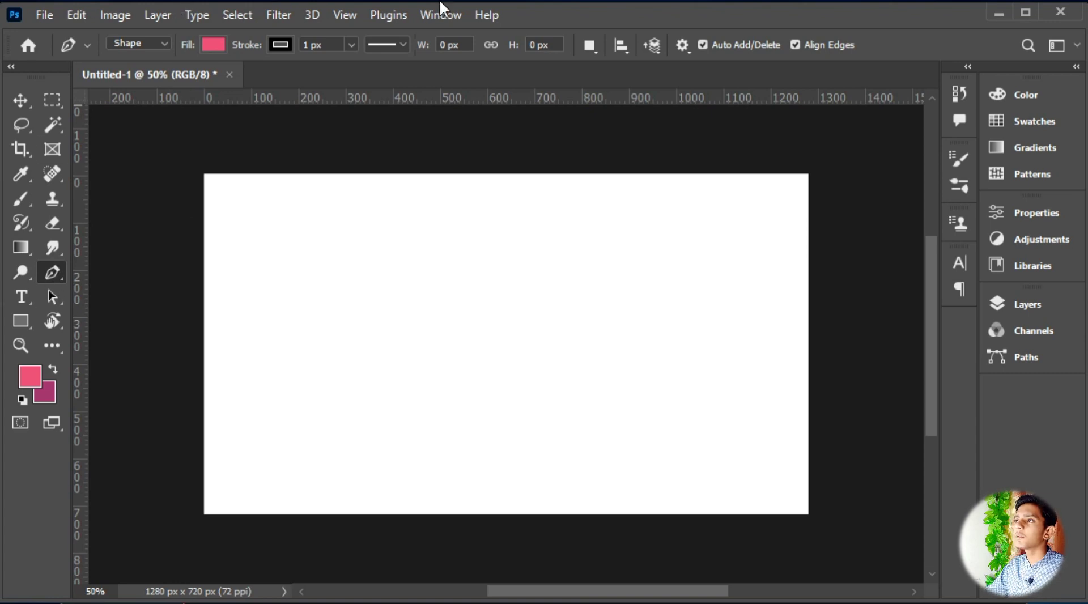
left_click(1050, 304)
left_click(921, 572)
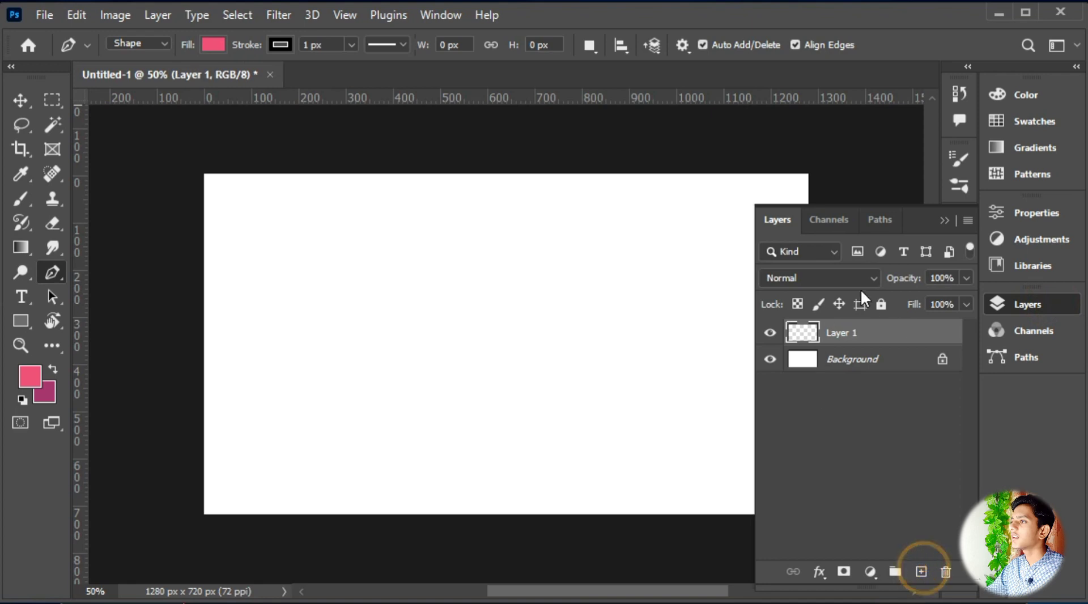
left_click(939, 223)
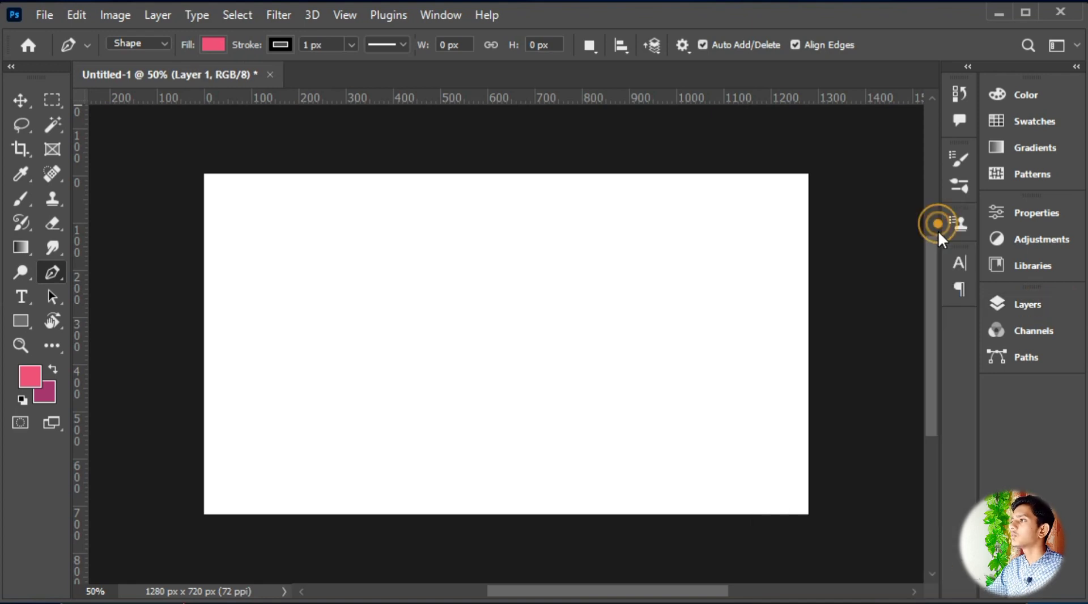
Step: Switch the Pen tool's mode from Shape to Path and back to Shape
left_click(142, 43)
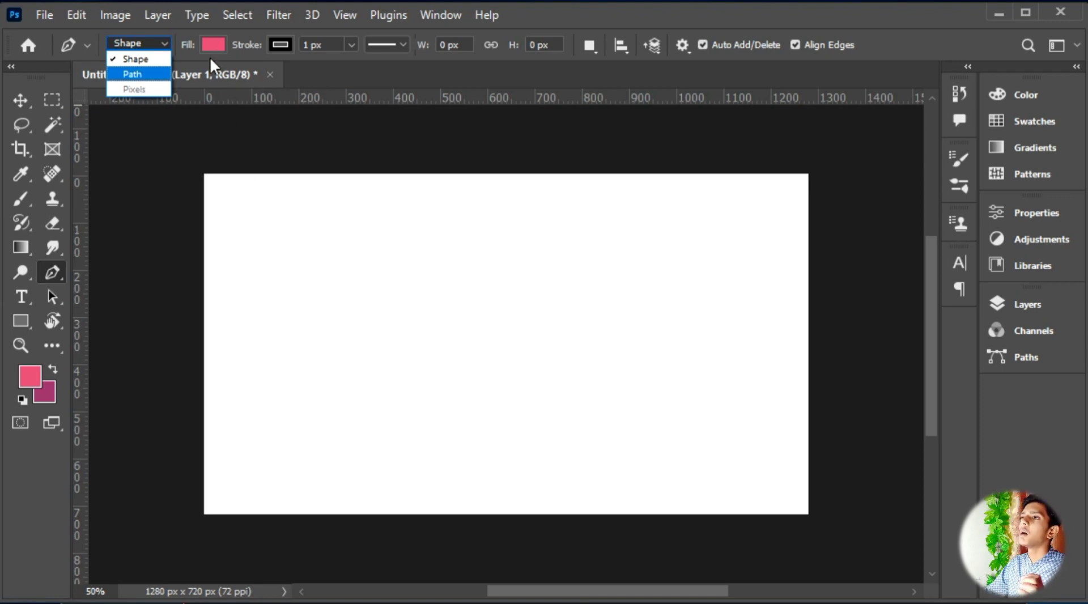
left_click(120, 59)
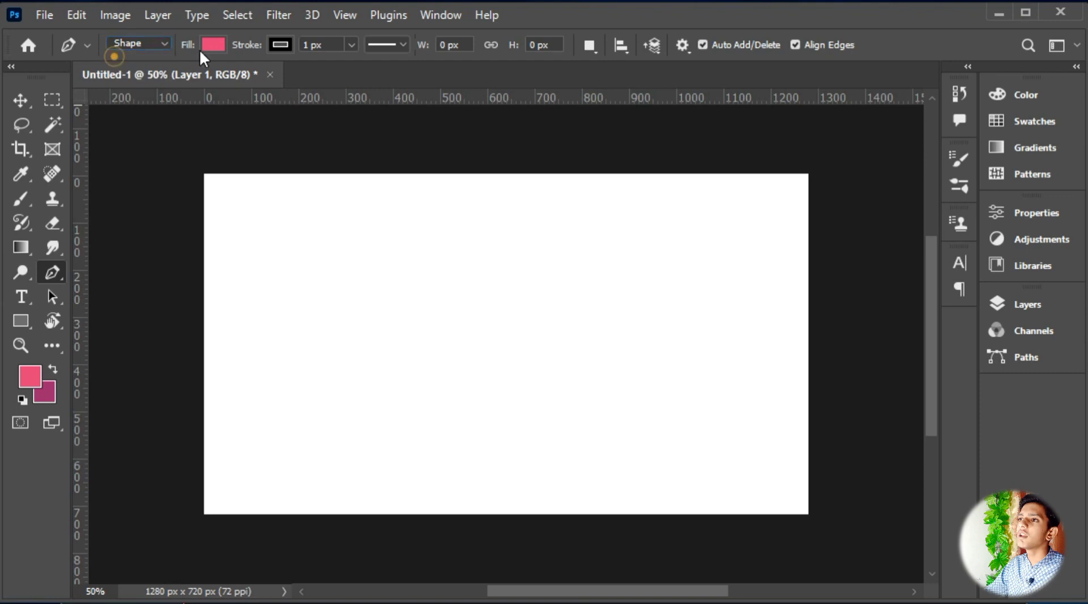
left_click(165, 41)
left_click(144, 73)
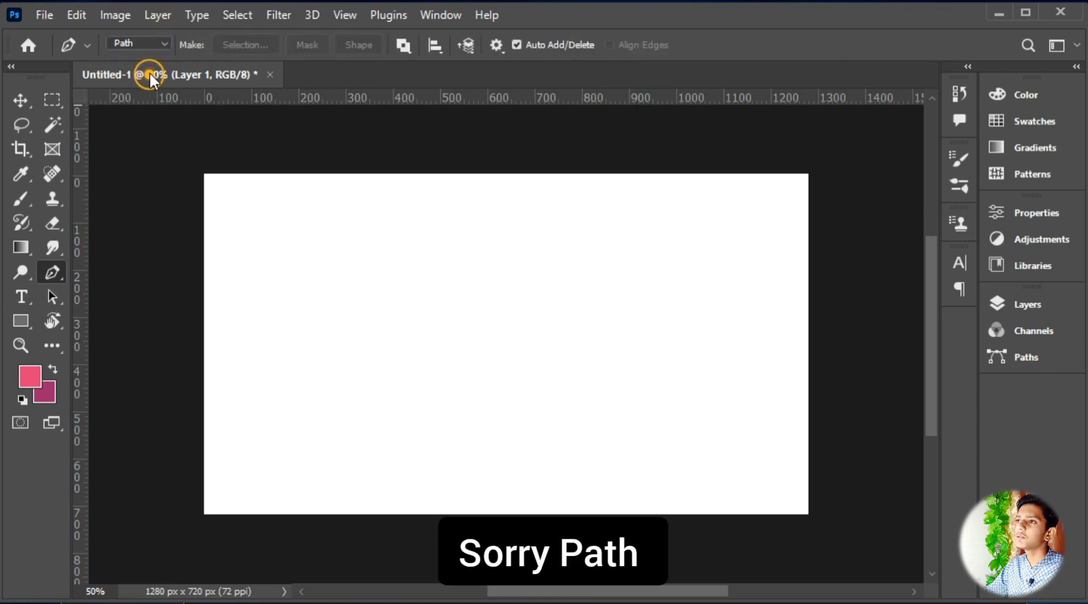
left_click(128, 41)
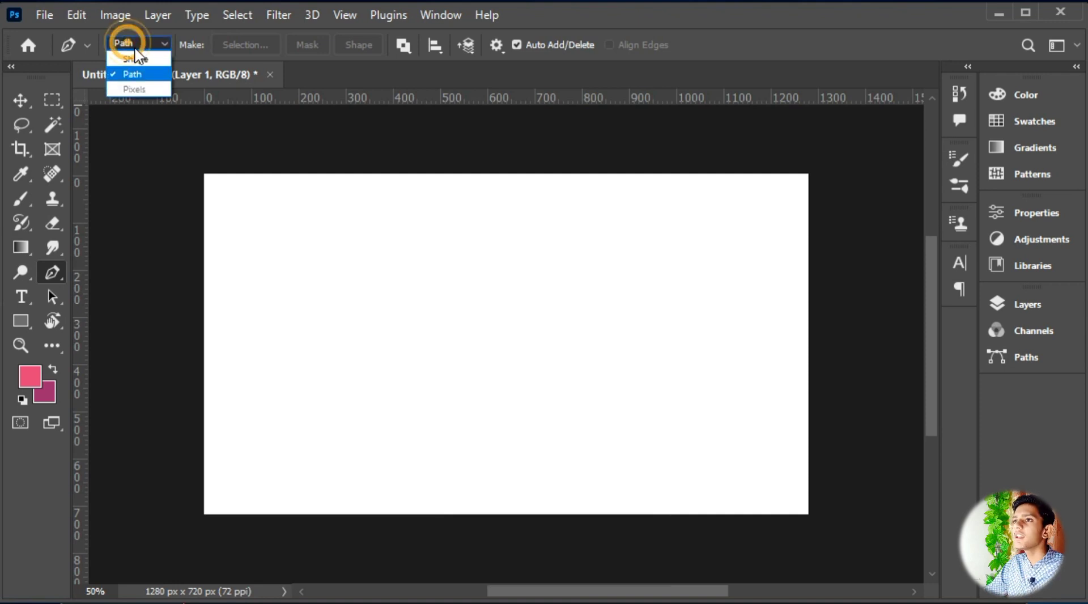
left_click(137, 53)
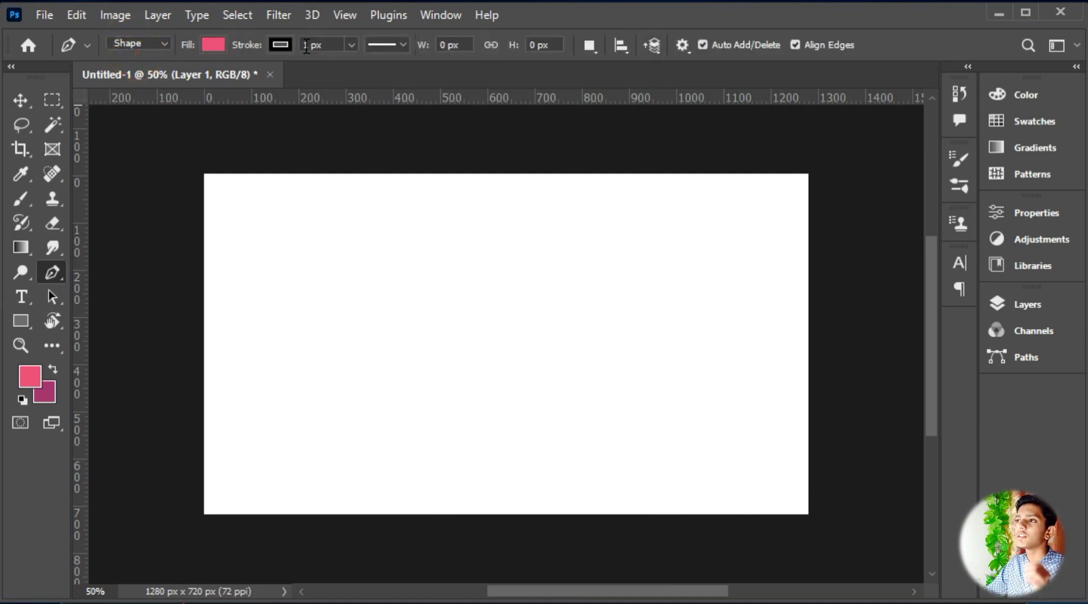
Step: Examine the stroke line styles and the additional stroke settings for align, caps, corners and dashes
left_click(395, 44)
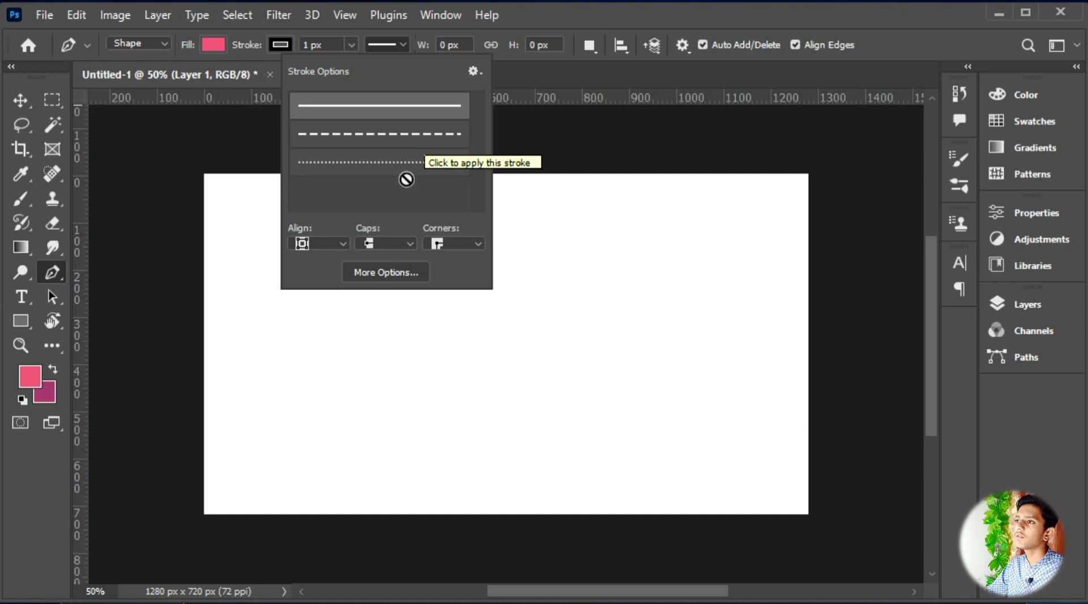
left_click(400, 264)
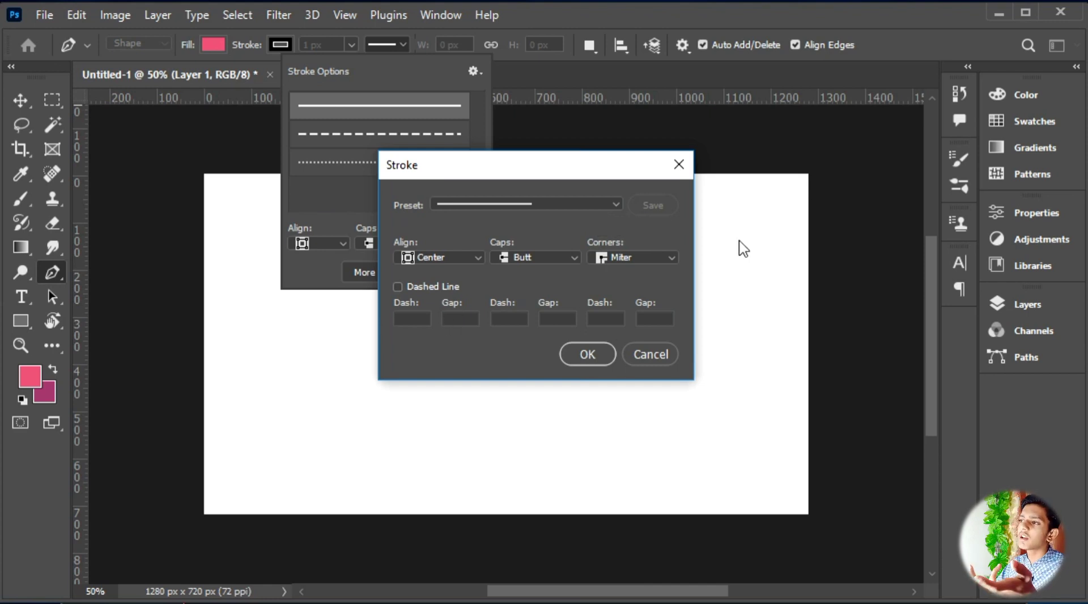
left_click(686, 161)
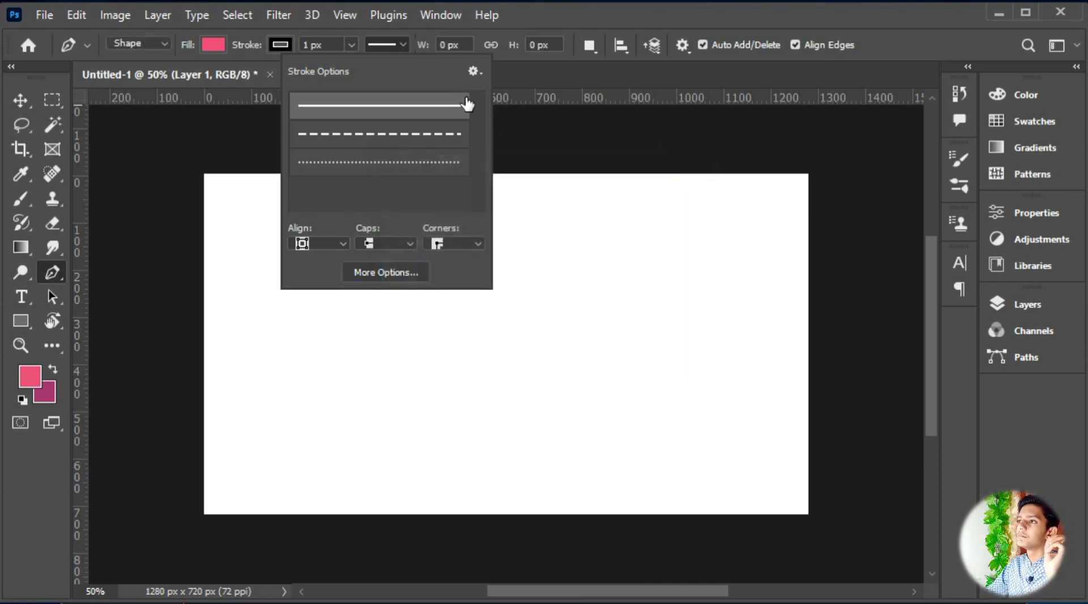
left_click(466, 105)
left_click(618, 240)
key("ctrl+z")
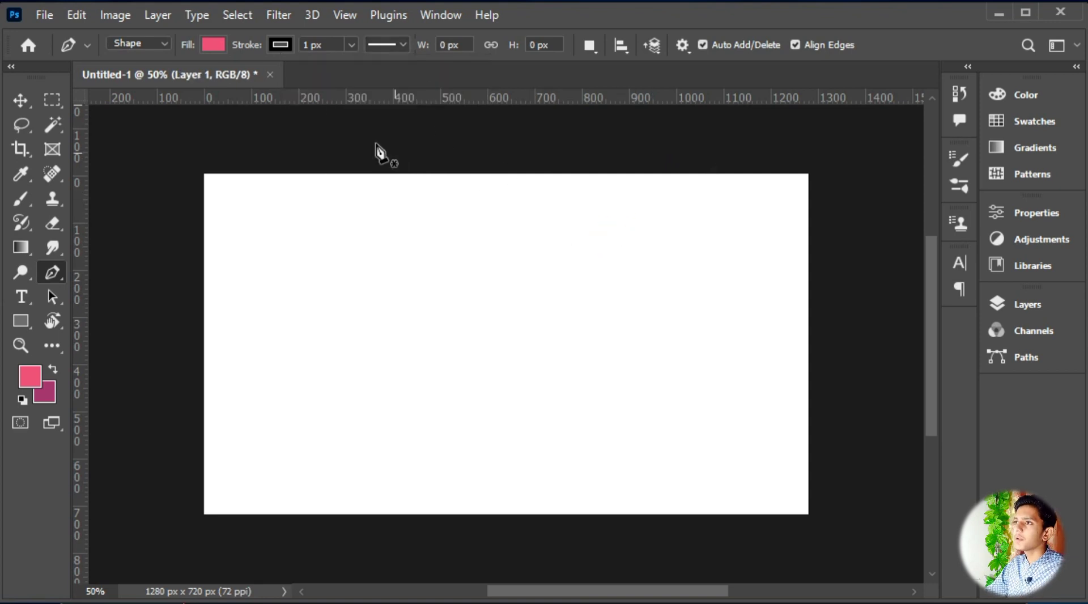
Step: In Shape mode, draw a closed seven-point zigzag shape about 850 by 490 px across the canvas with the Pen tool
left_click(126, 44)
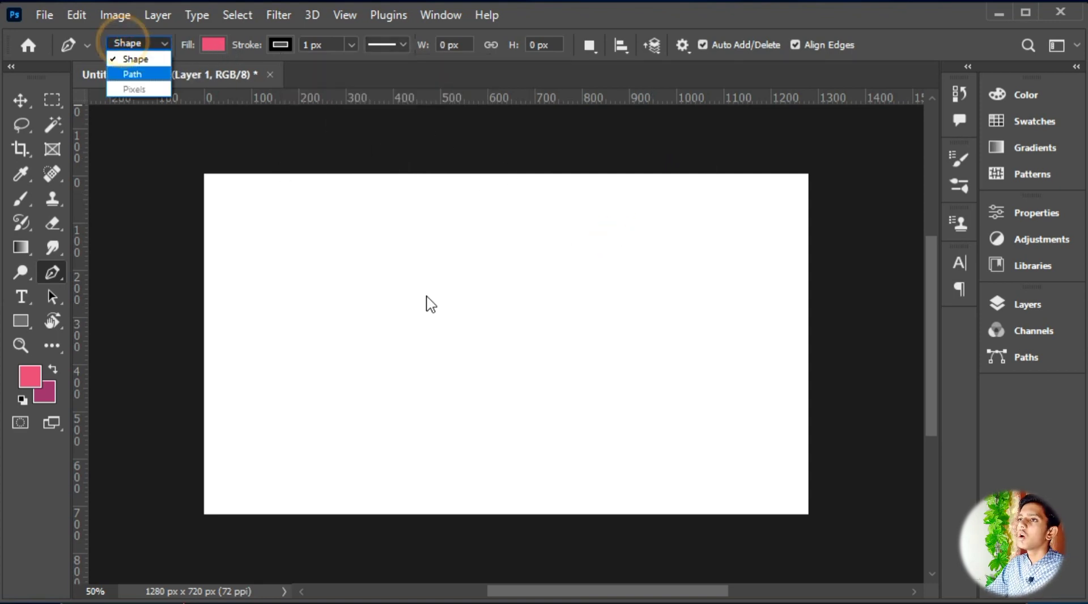
left_click(380, 273)
left_click(313, 270)
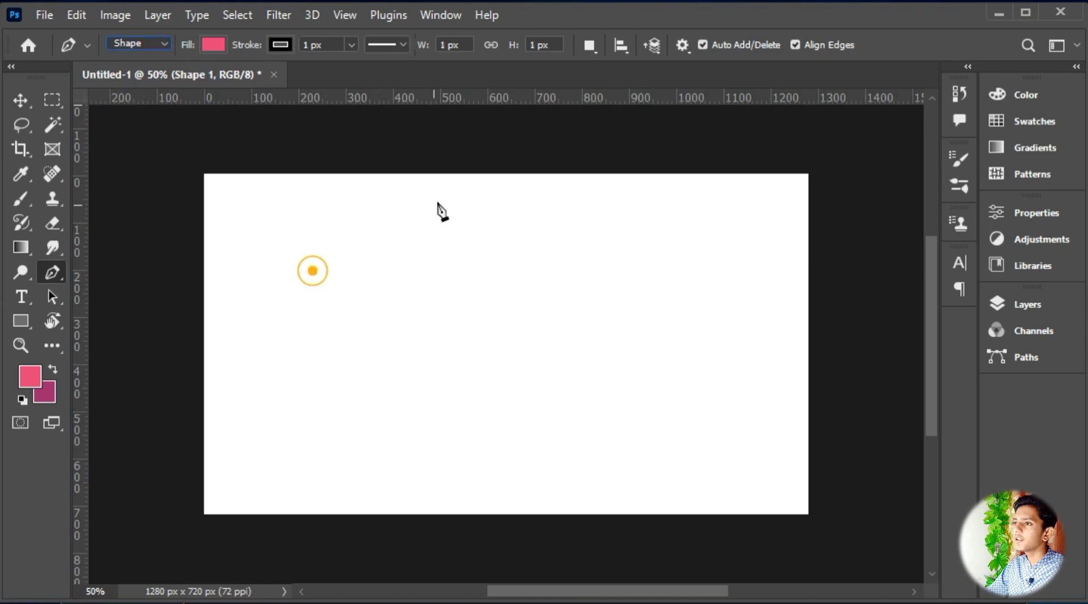
left_click(441, 200)
left_click(561, 321)
left_click(630, 227)
left_click(714, 380)
left_click(606, 431)
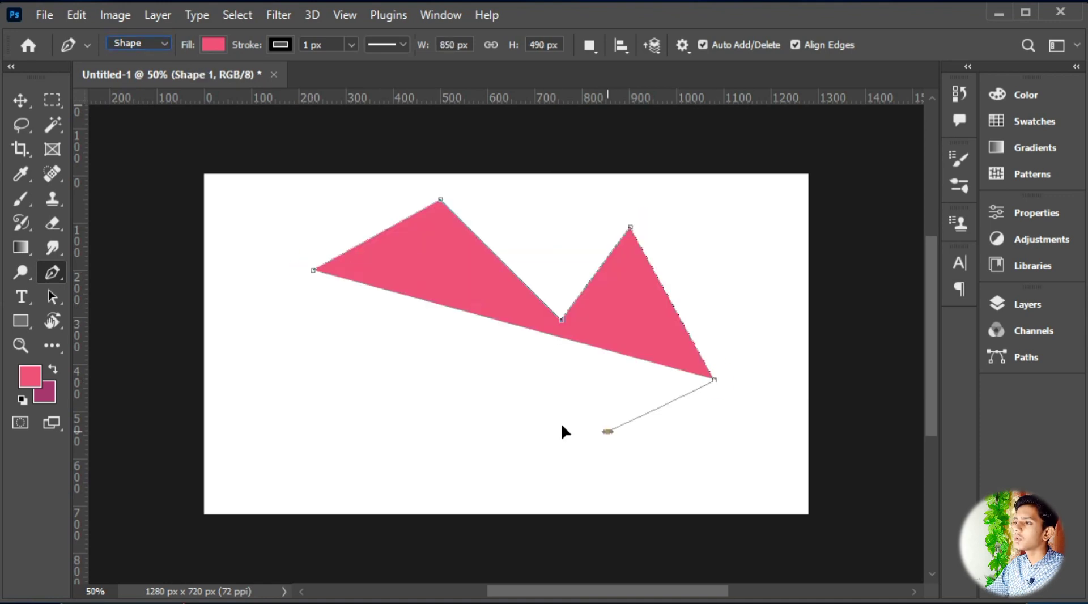
left_click(457, 380)
left_click(315, 271)
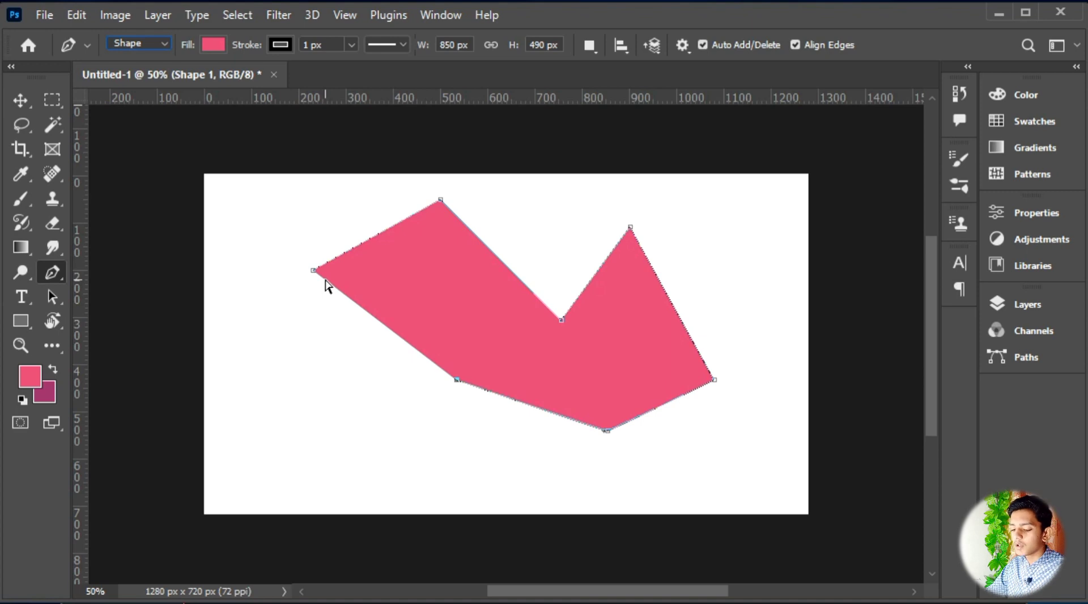
Step: Undo every point of the pink pen shape until the canvas is blank
key("ctrl+z")
key("ctrl+z")
key("ctrl+z")
key("ctrl+z")
key("ctrl+z")
key("ctrl+z")
key("ctrl+z")
key("ctrl+z")
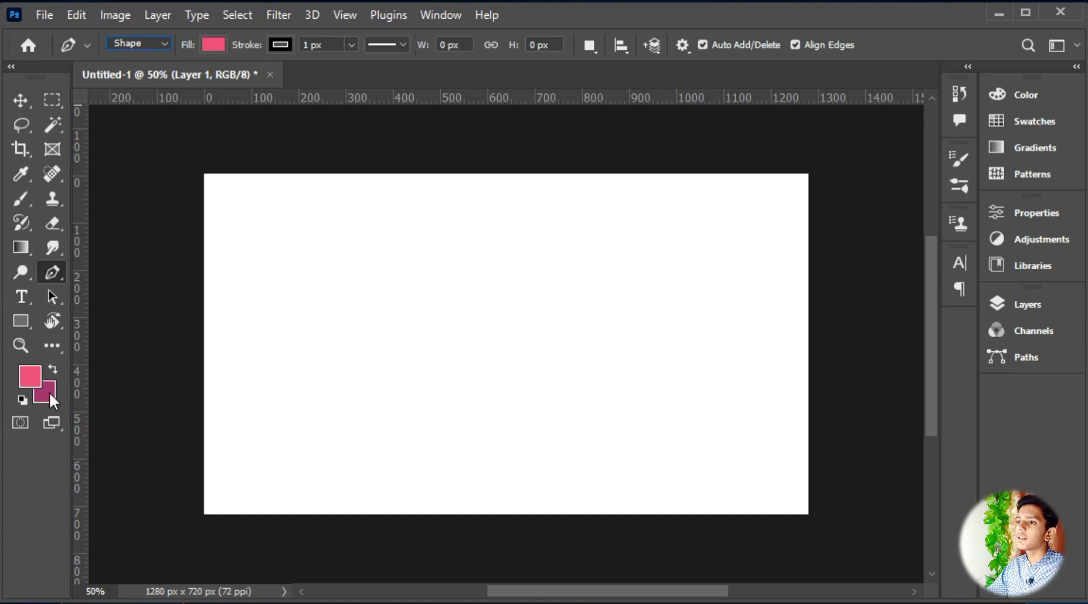
Step: Set the foreground color to a dark maroon red
left_click(33, 369)
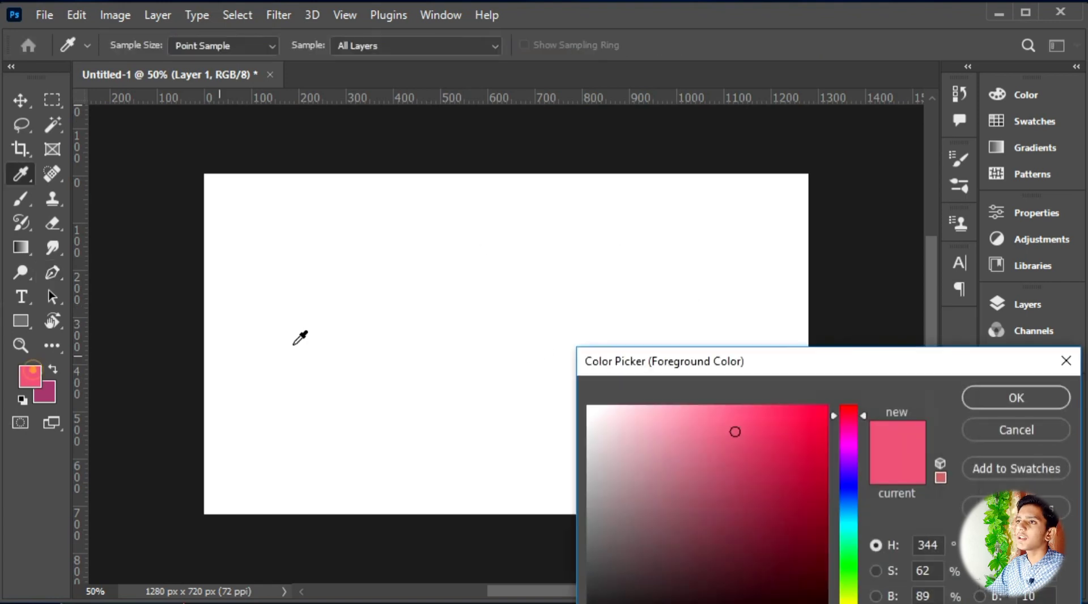
left_click(765, 497)
left_click(1027, 398)
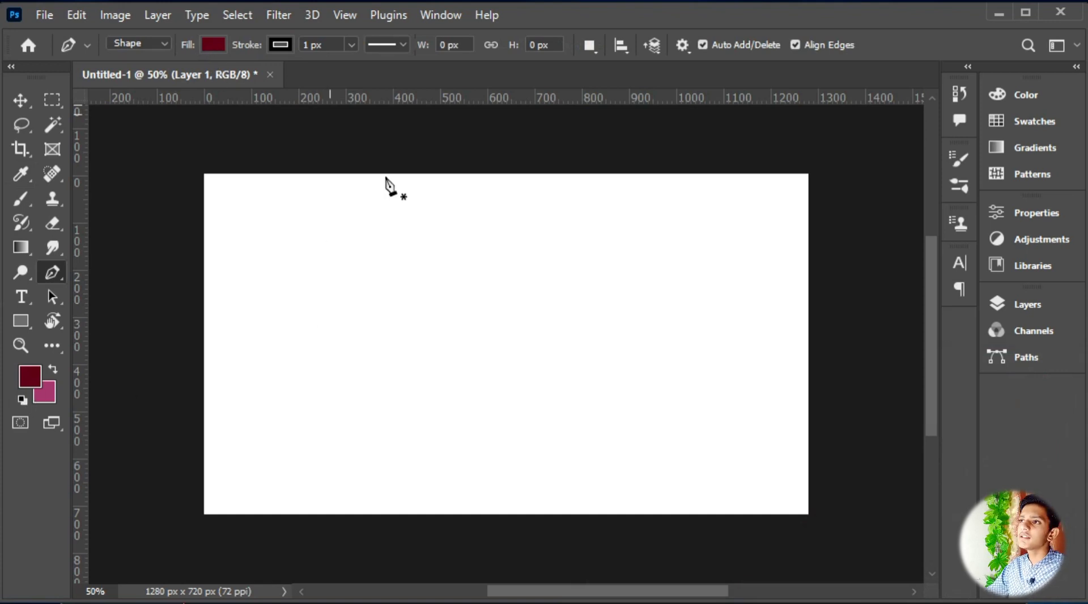
Step: Draw a closed six-point maroon shape about 820 by 453 px in the middle of the canvas with the Pen tool
left_click(324, 346)
left_click(398, 255)
left_click(547, 398)
left_click(631, 256)
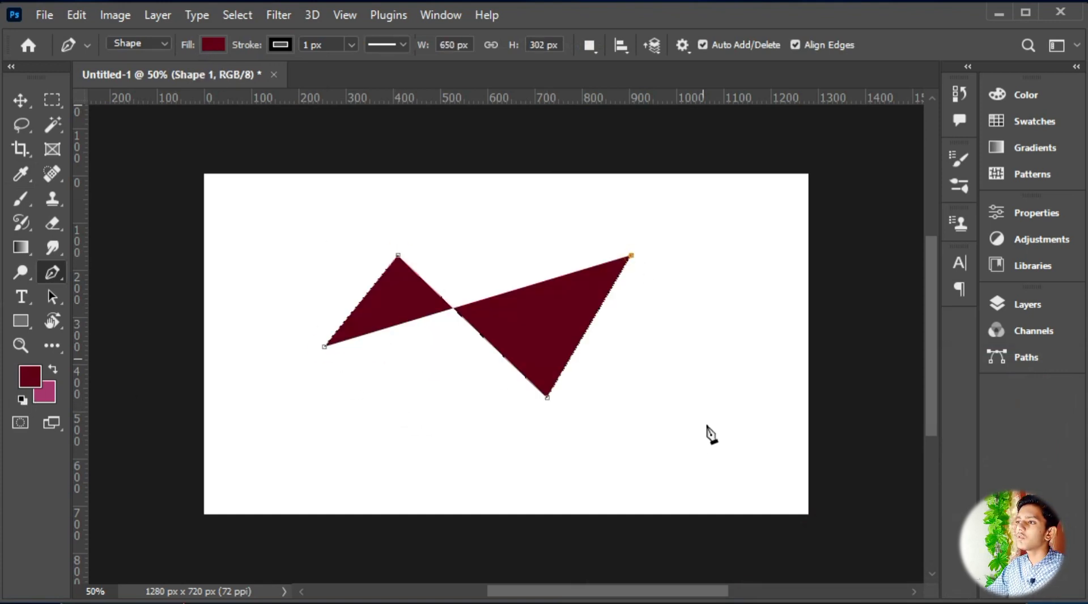
left_click(712, 453)
left_click(531, 468)
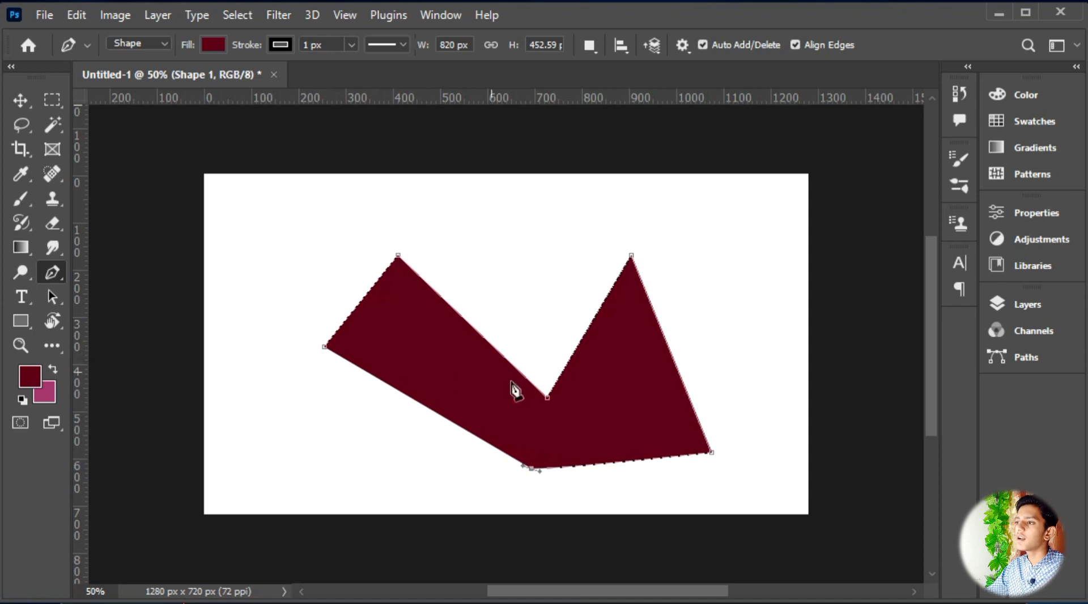
left_click(325, 347)
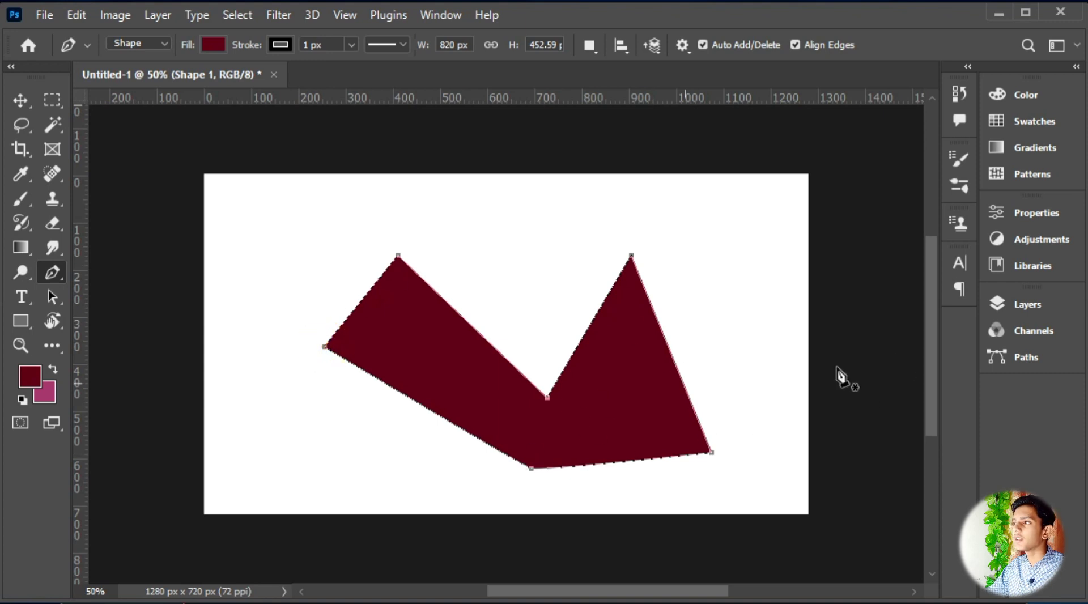
Step: Try moving the maroon shape with the Move tool, and undo both the move and the drawn segments
key("v")
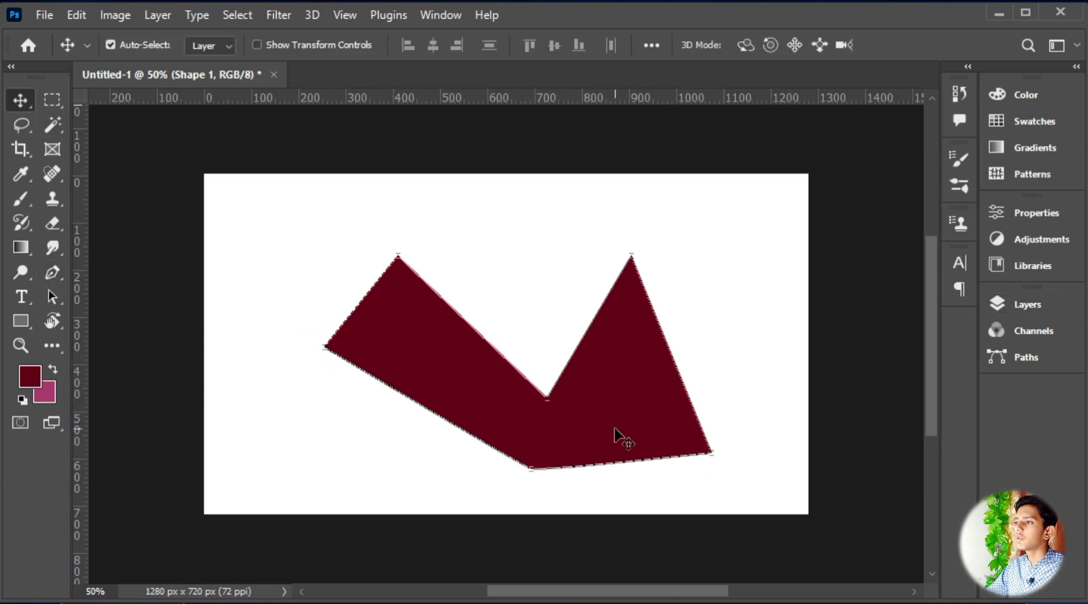
left_click_drag(620, 437, 553, 386)
key("ctrl+z")
key("ctrl+z")
key("ctrl+z")
key("ctrl+z")
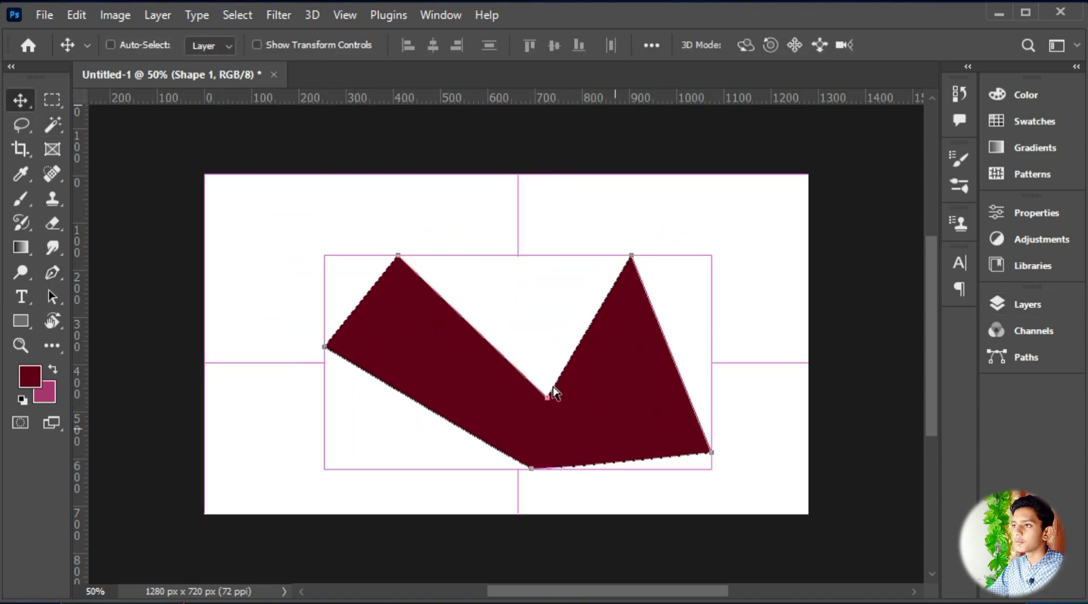
key("ctrl+z")
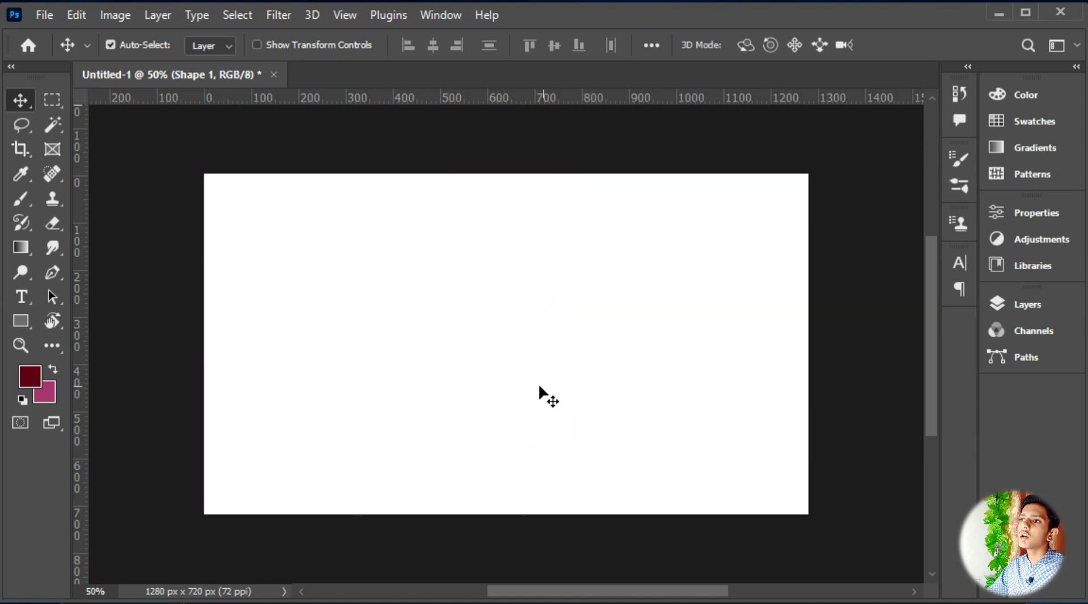
Step: Return to the Pen tool and set its mode to Path
left_click(56, 274)
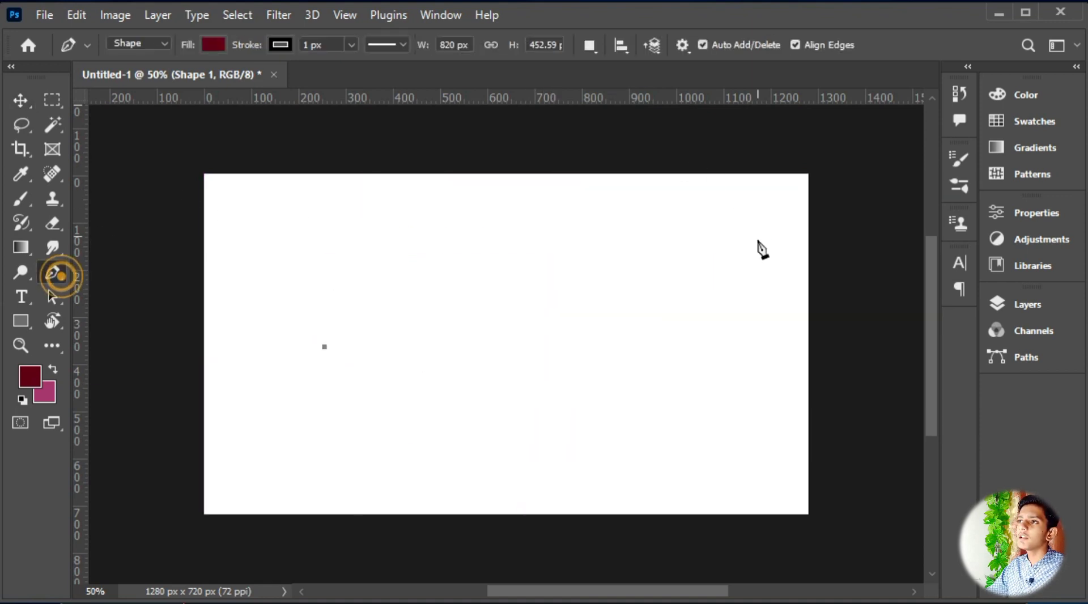
left_click(128, 46)
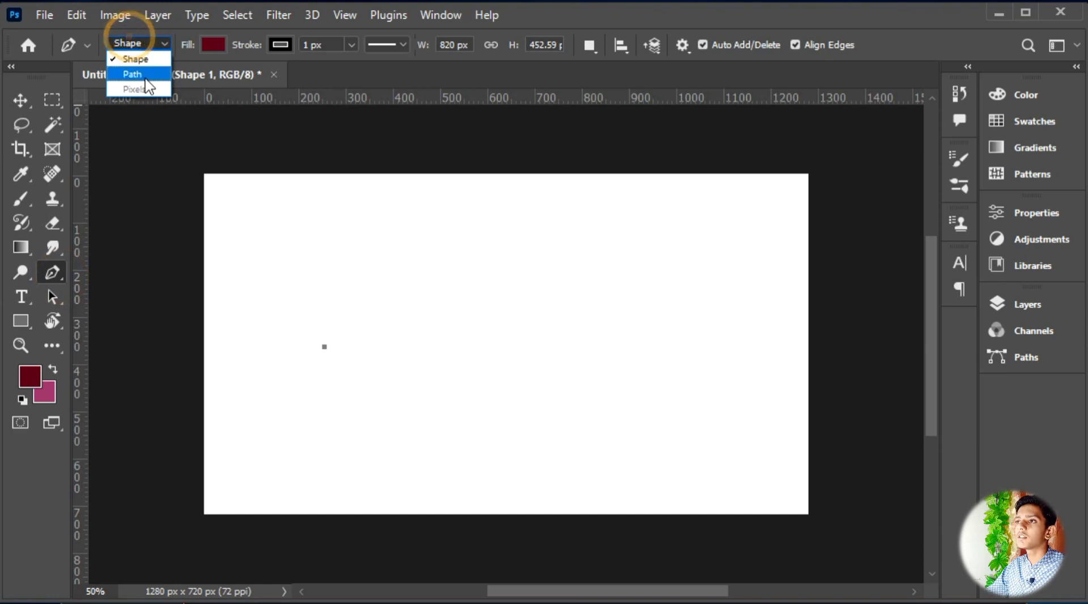
left_click(129, 73)
Step: Draw a closed nine-point path that spirals inward across the canvas and ends at its starting point
left_click(277, 250)
left_click(488, 181)
left_click(651, 315)
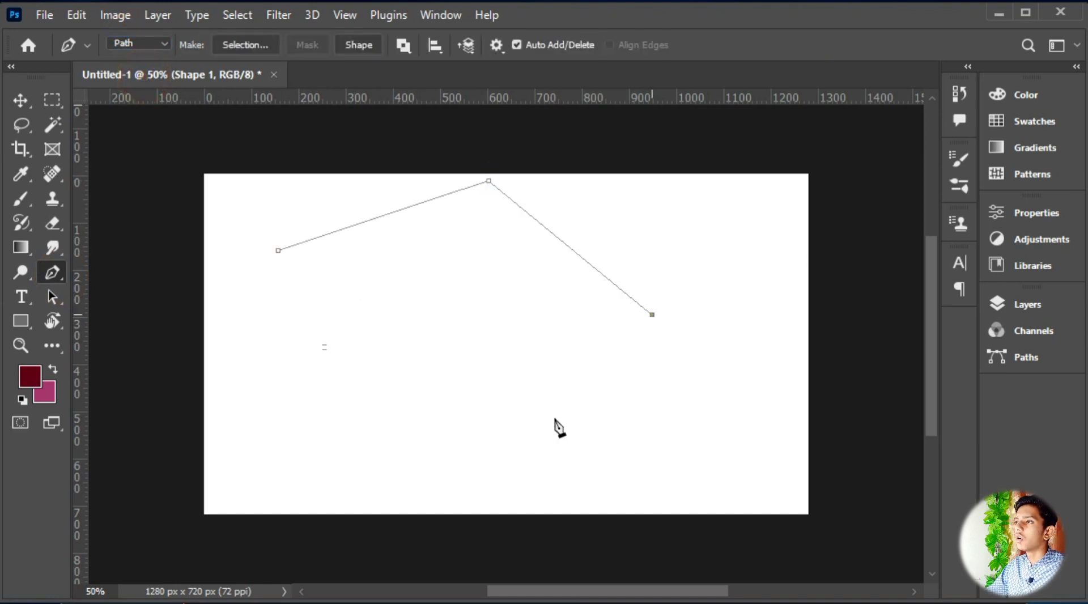
left_click(480, 446)
left_click(306, 322)
left_click(486, 280)
left_click(520, 350)
left_click(469, 335)
left_click(415, 240)
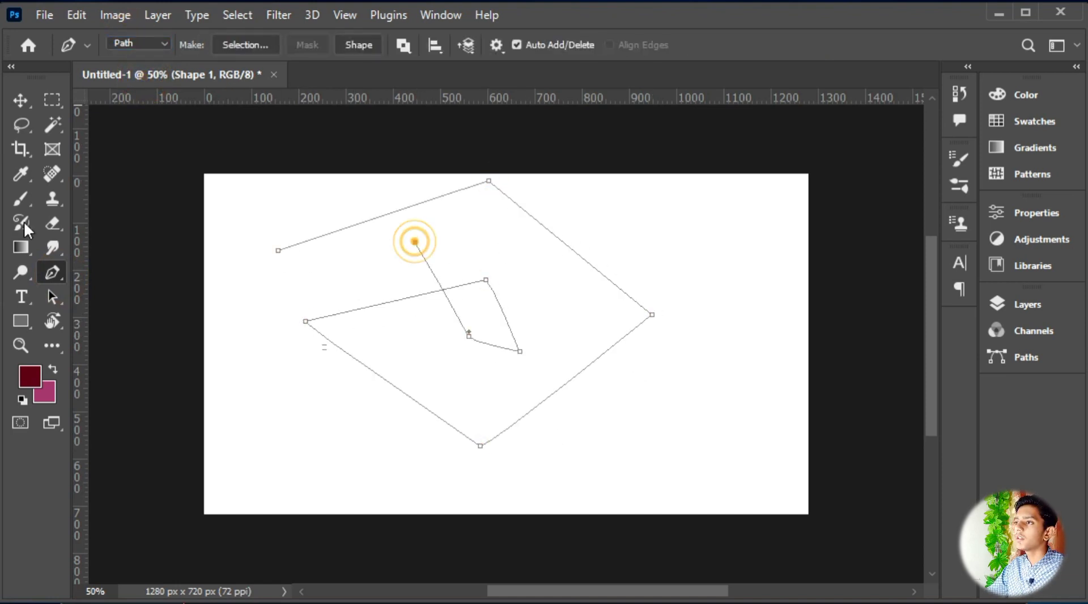
left_click(278, 250)
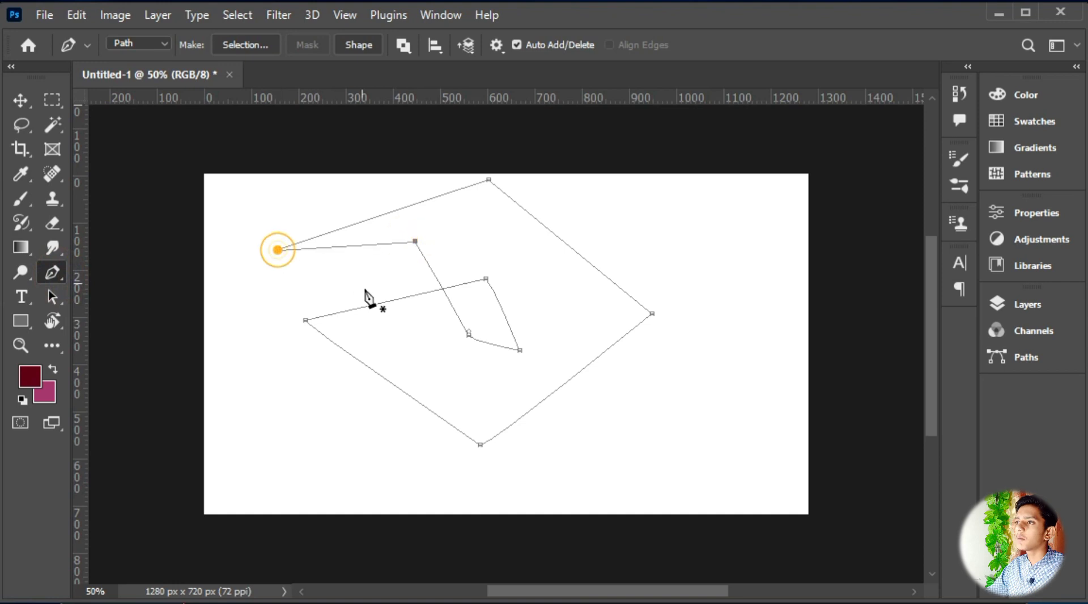
Step: Free-transform the path, scaling it to 78.36% and shifting it slightly toward the canvas's lower right
left_click(23, 100)
left_click_drag(437, 276, 440, 285)
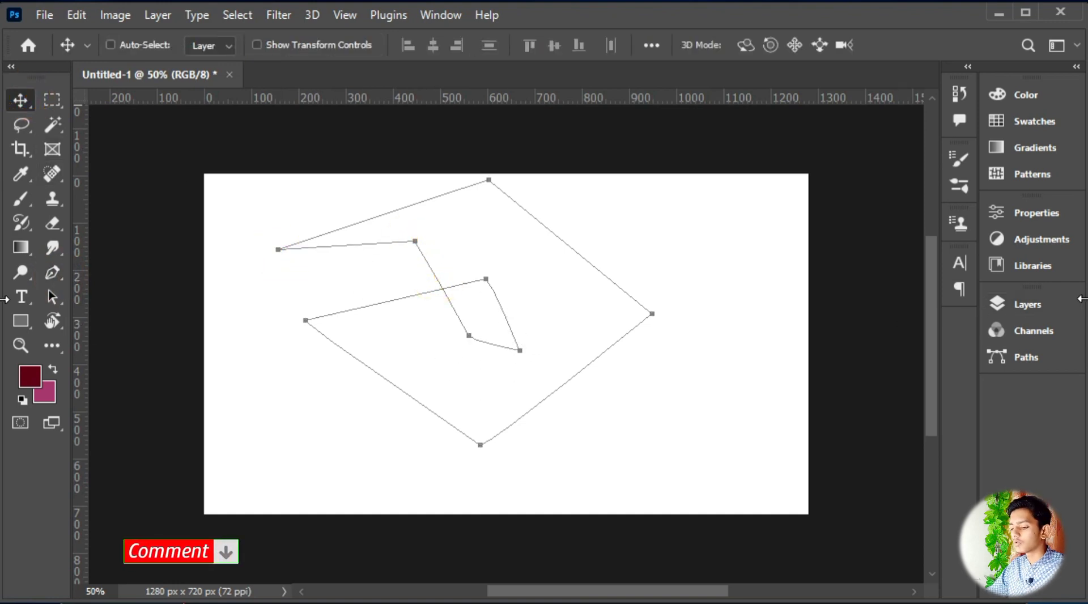
key("ctrl+t")
left_click_drag(652, 180, 572, 238)
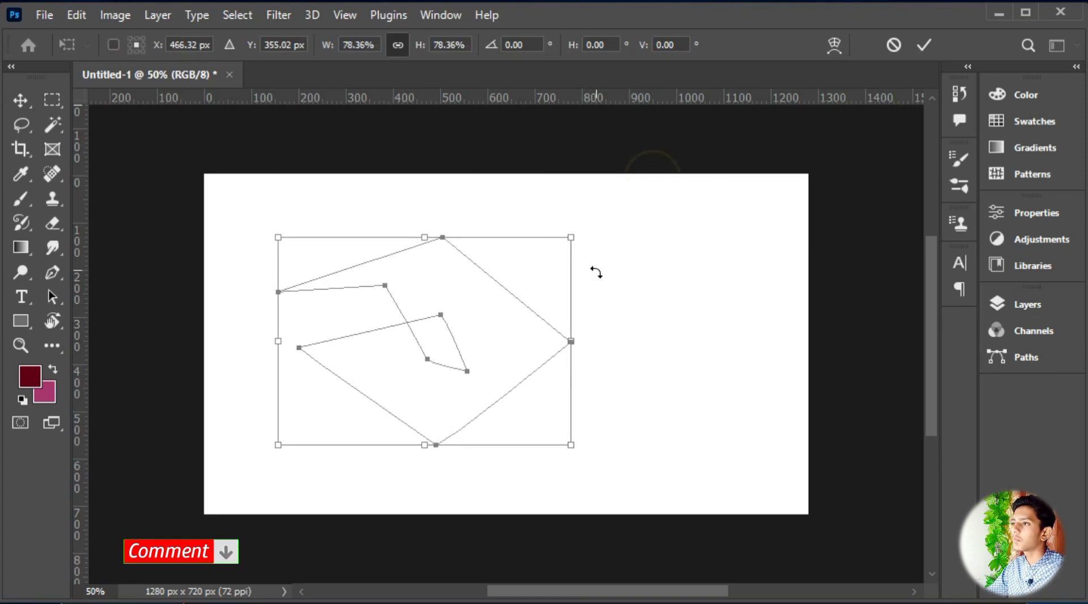
left_click_drag(546, 324, 569, 360)
left_click(926, 45)
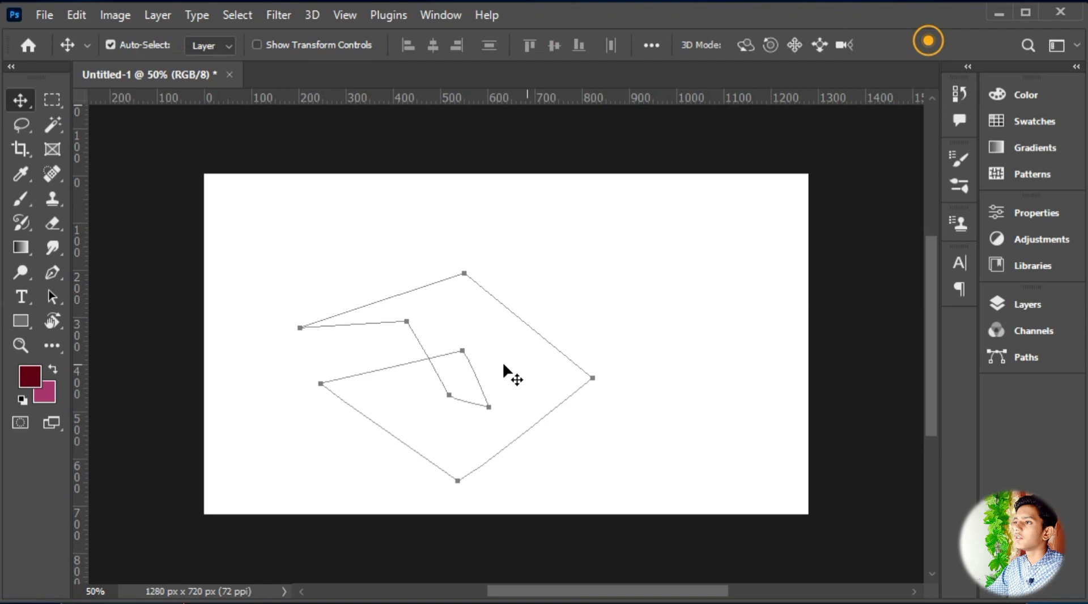
Step: Undo the path's transformation and all of its points until the canvas is blank
left_click(529, 323)
key("ctrl+z")
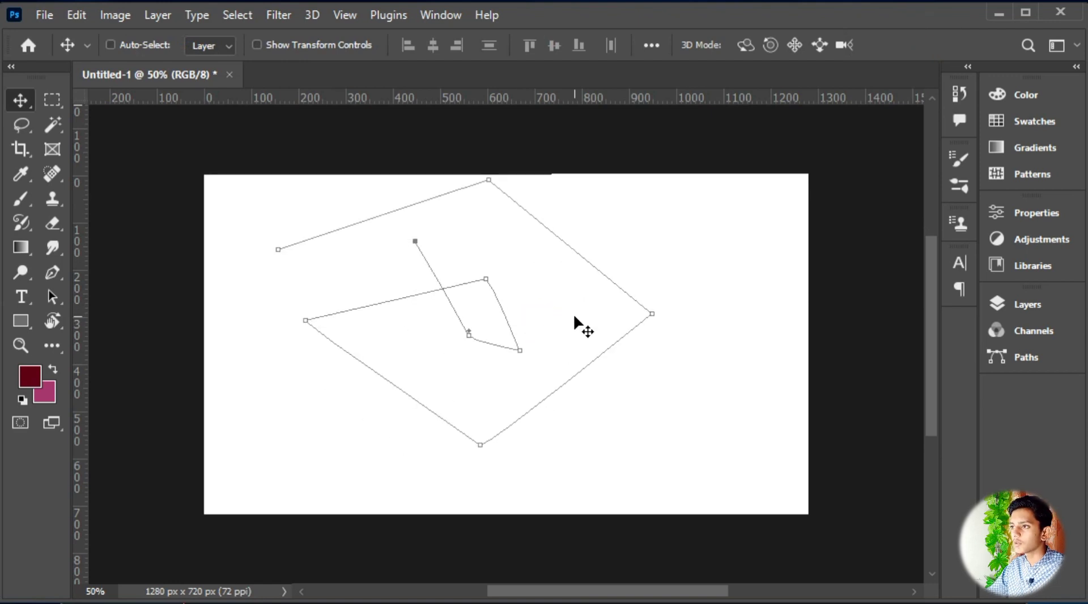
key("ctrl+z")
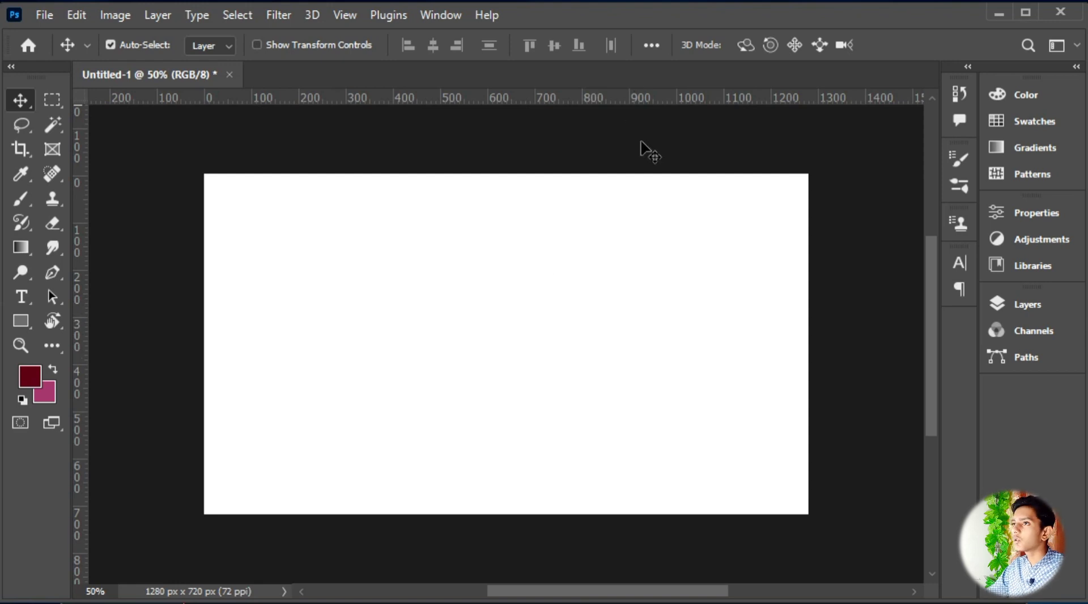
Step: Activate the Pen tool and check its group of related pen tools, clearing any stray point from the canvas
left_click(63, 277)
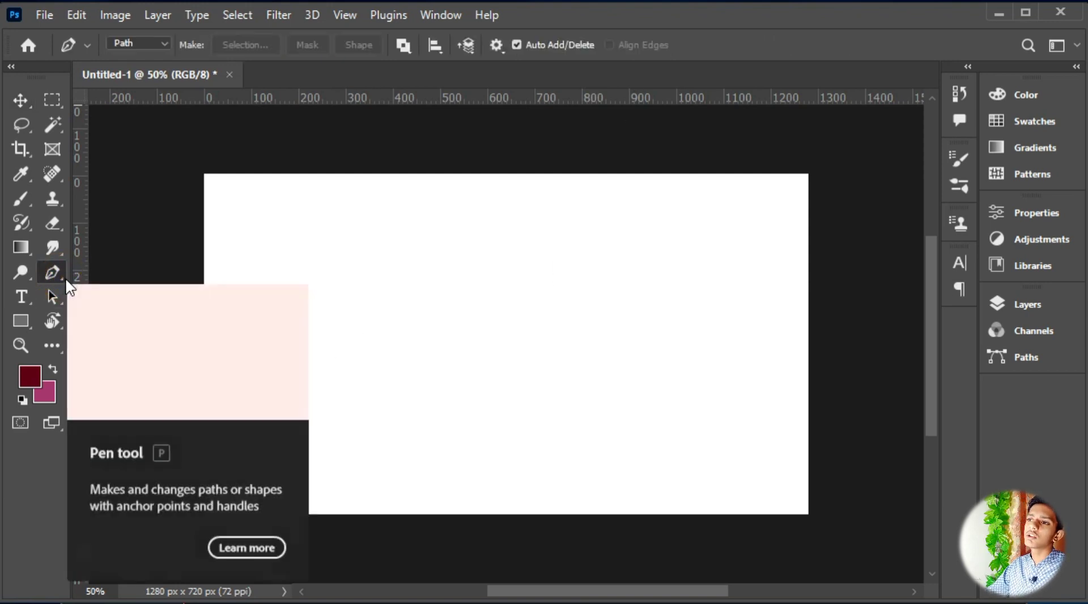
right_click(66, 277)
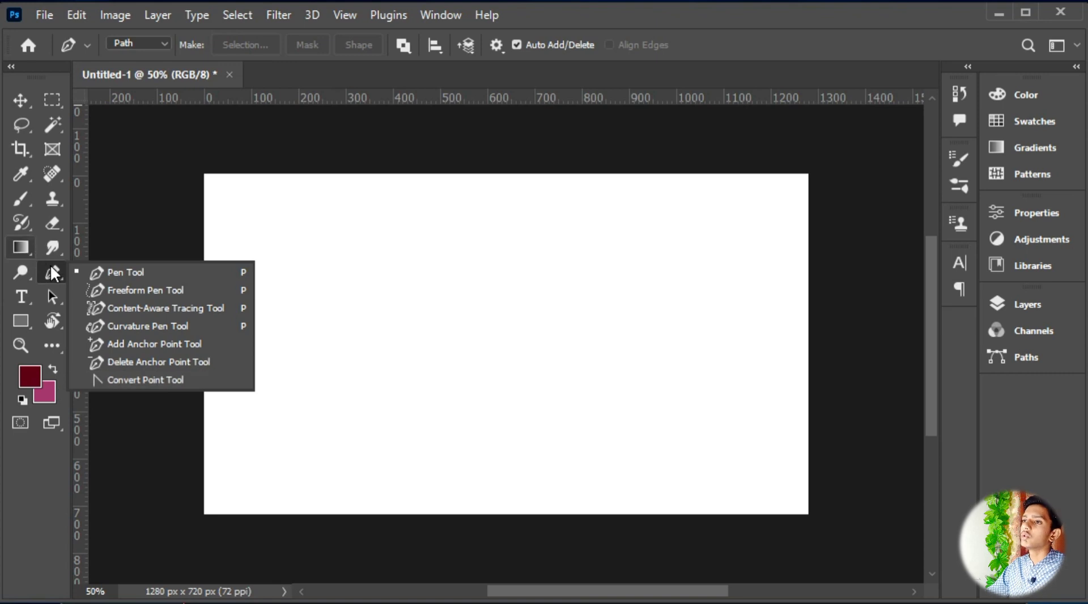
left_click(258, 266)
key("ctrl+z")
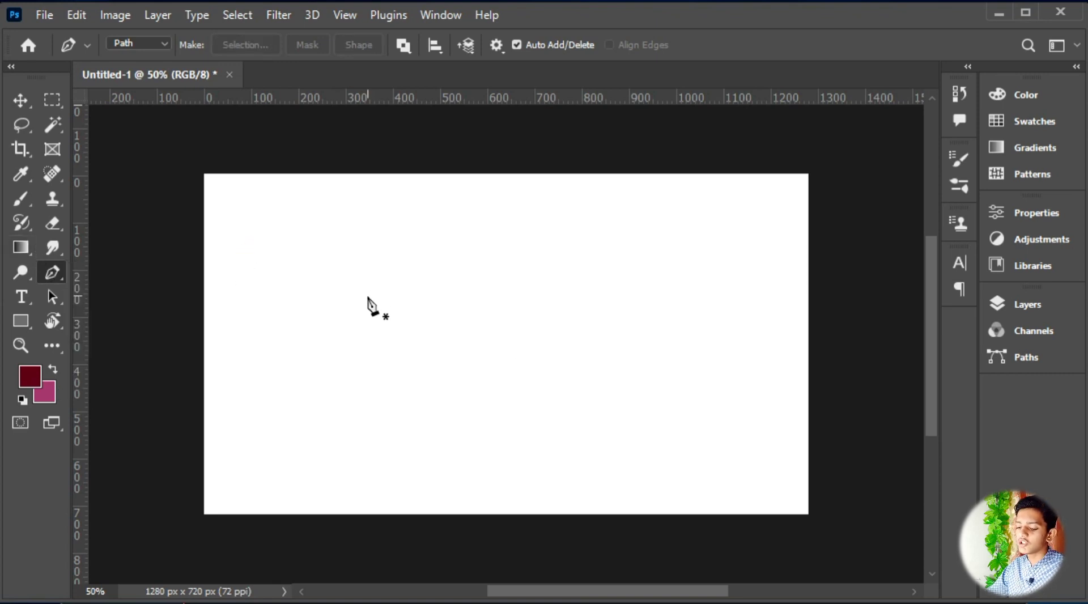
Step: Draw an open five-point zigzag path with straight segments on the left half of the canvas
left_click(319, 319)
left_click(333, 259)
left_click(387, 374)
left_click(429, 245)
left_click(455, 360)
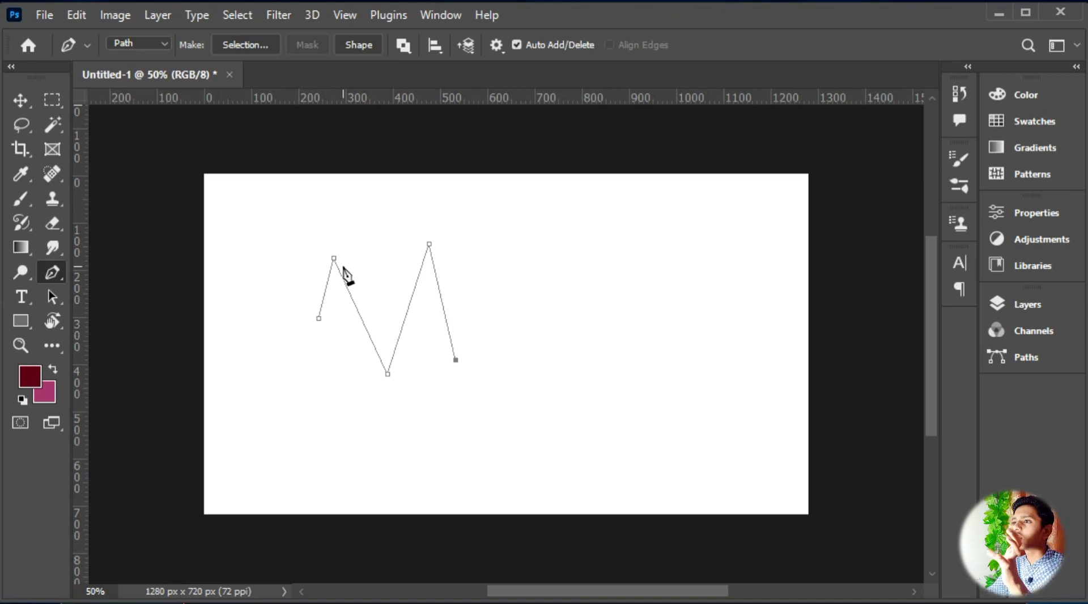
Step: Undo every point of the zigzag path
key("ctrl+z")
key("ctrl+z")
key("ctrl+z")
key("ctrl+z")
key("ctrl+z")
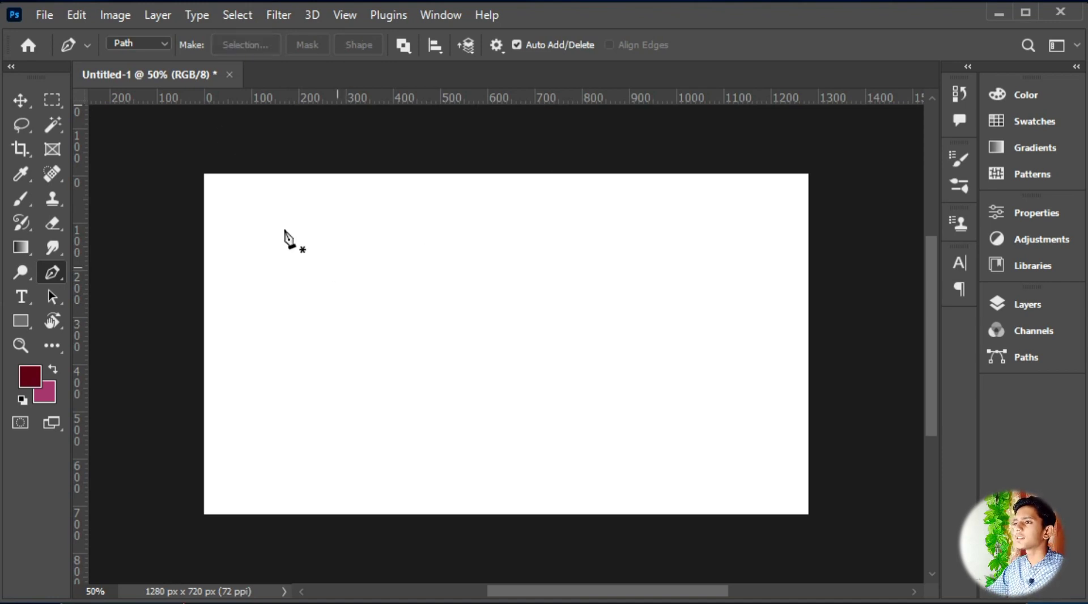
Step: Set the Pen tool's mode to Shape and draw a three-point dome with a curved top, about 448 px wide and 252 px high
left_click(138, 44)
left_click(133, 55)
left_click(332, 375)
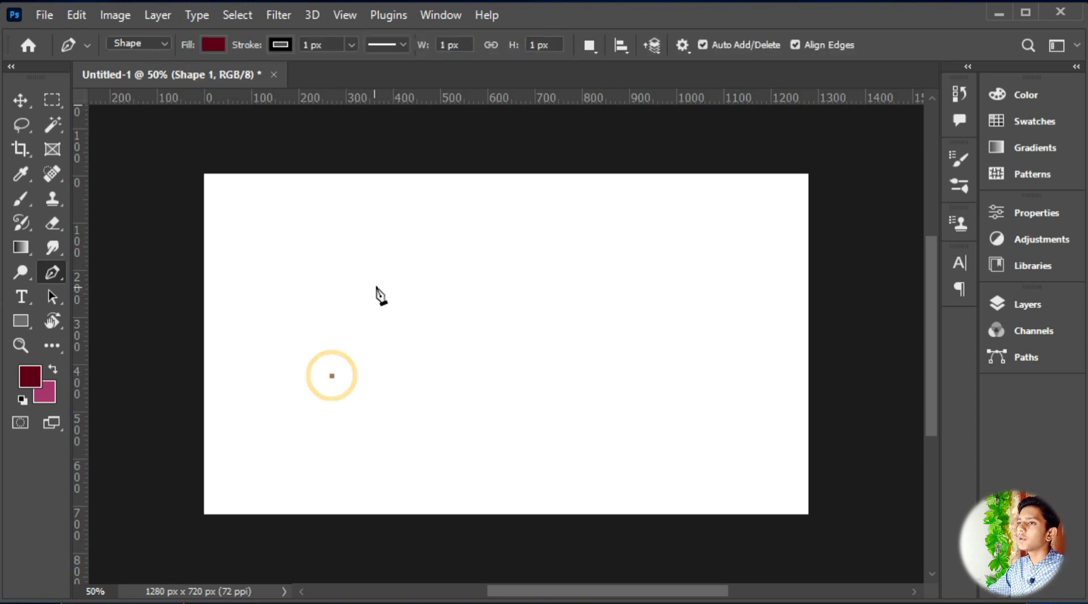
left_click(428, 256)
left_click_drag(429, 258, 563, 308)
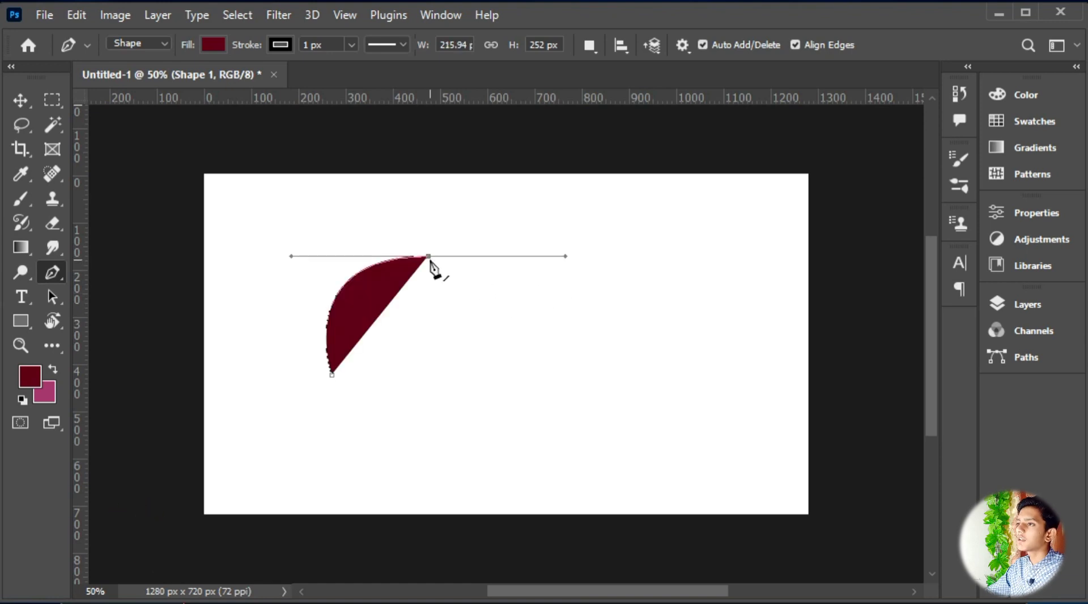
left_click(535, 359)
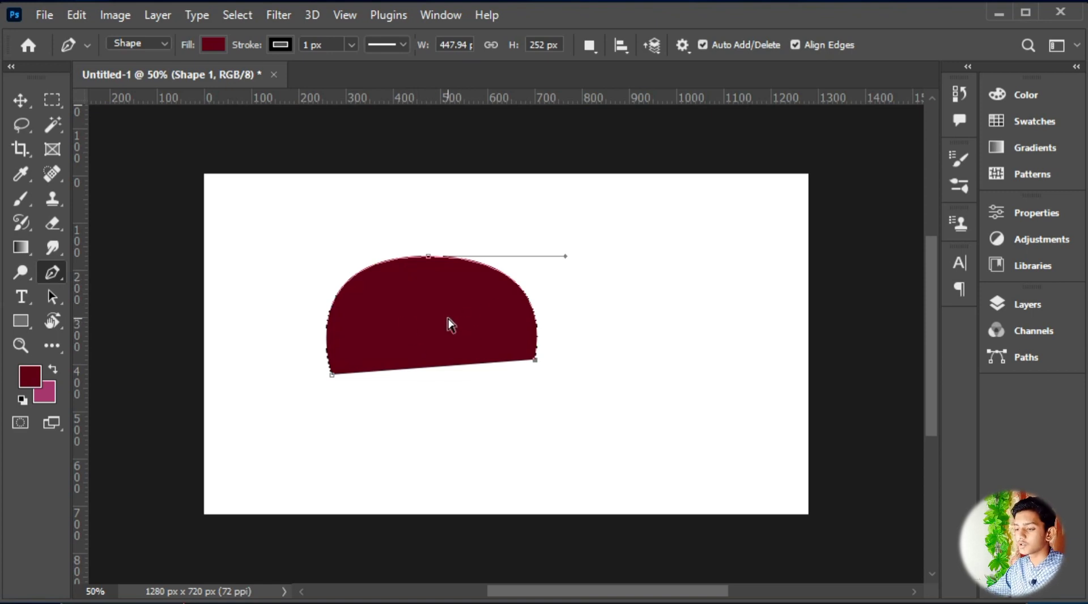
Step: Undo all points of the dome shape
key("ctrl+z")
key("ctrl+z")
key("ctrl+z")
left_click(360, 389)
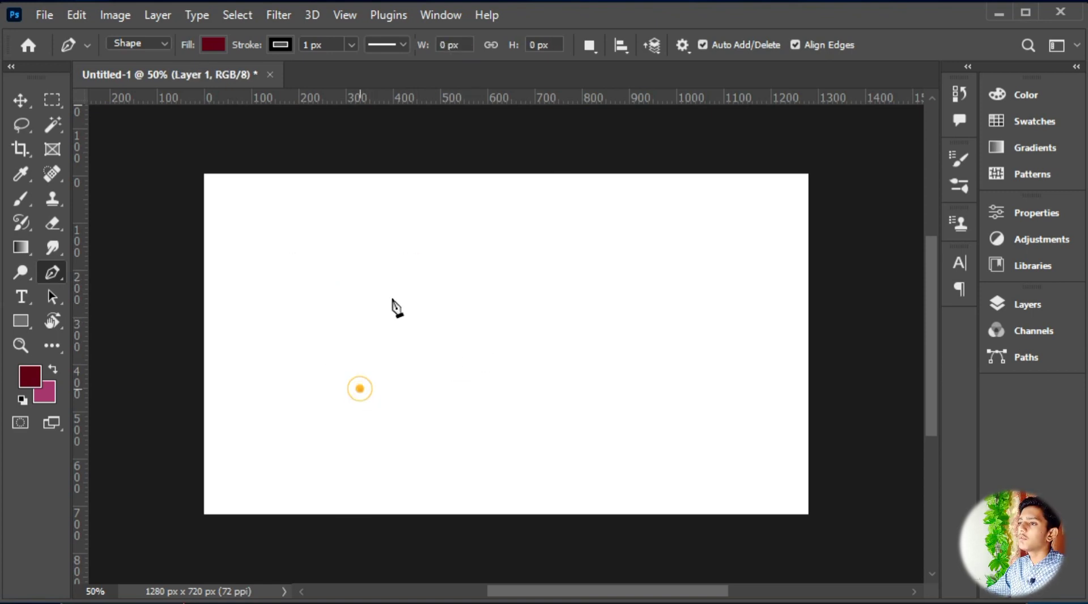
left_click(457, 237)
key("ctrl+z")
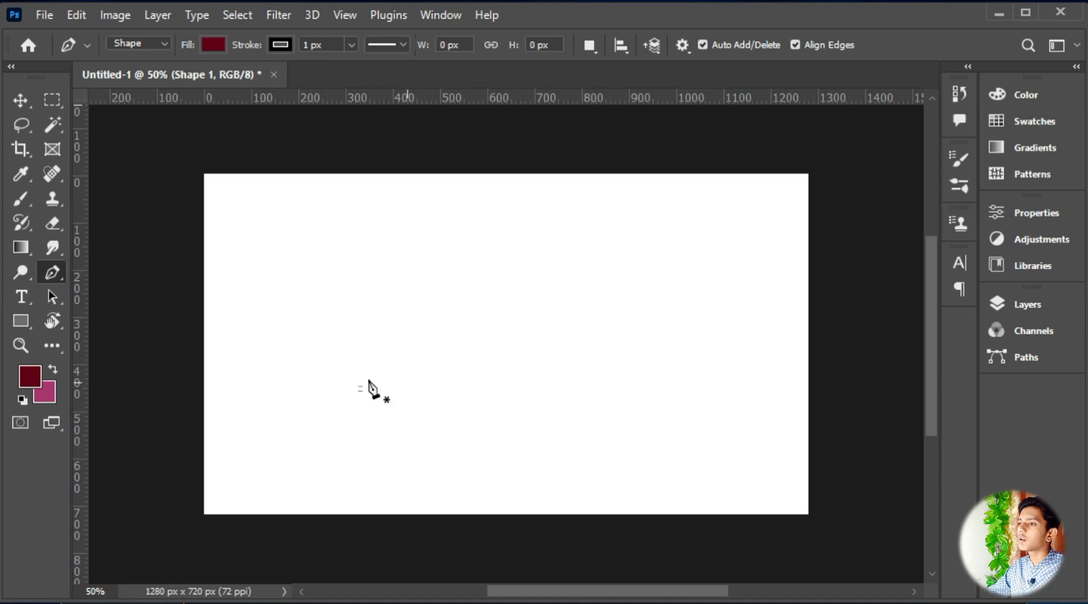
key("ctrl+z")
Step: Draw a wider three-point dome mid-canvas with a smooth top anchor, about 548 px wide and 244 px high
left_click(353, 382)
left_click_drag(581, 325, 725, 458)
key("ctrl+z")
left_click_drag(483, 268, 619, 318)
left_click(612, 382)
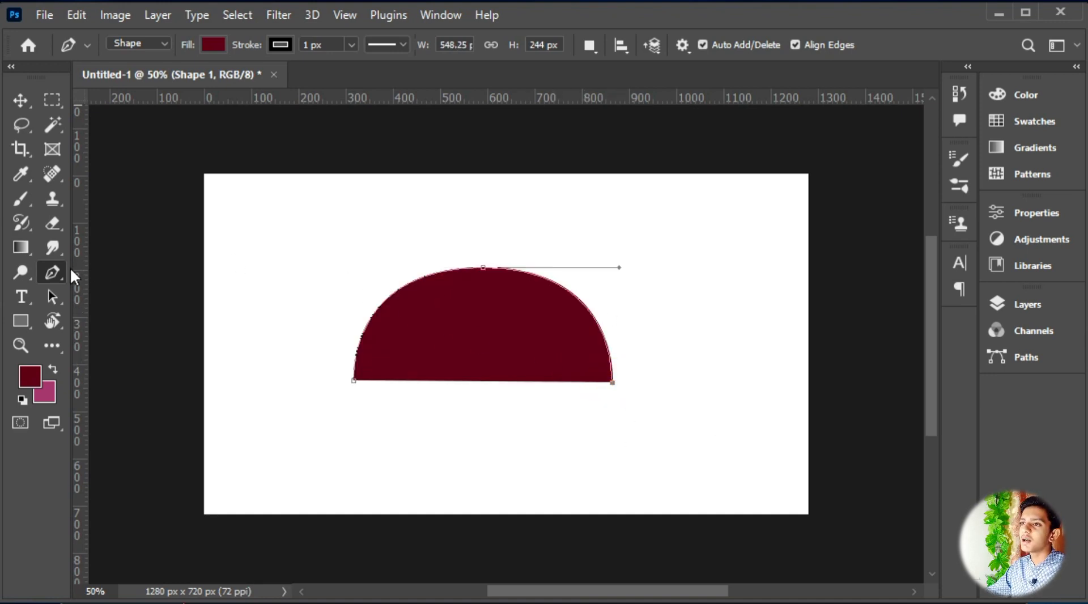
Step: Use the Convert Point tool to turn the dome's smooth top anchor into a corner, making a triangle
left_click(52, 273)
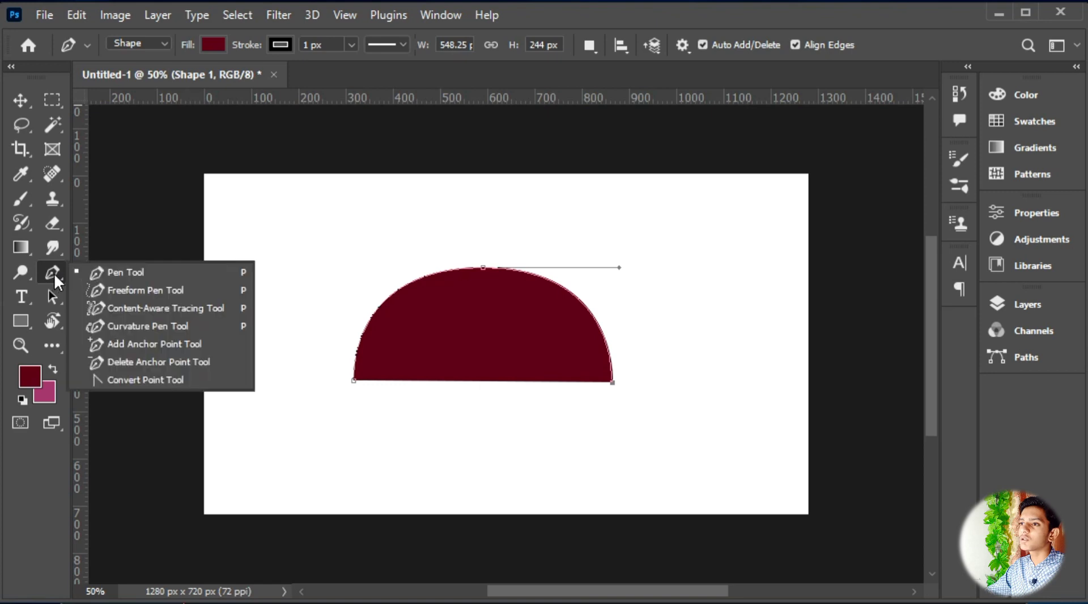
left_click(136, 386)
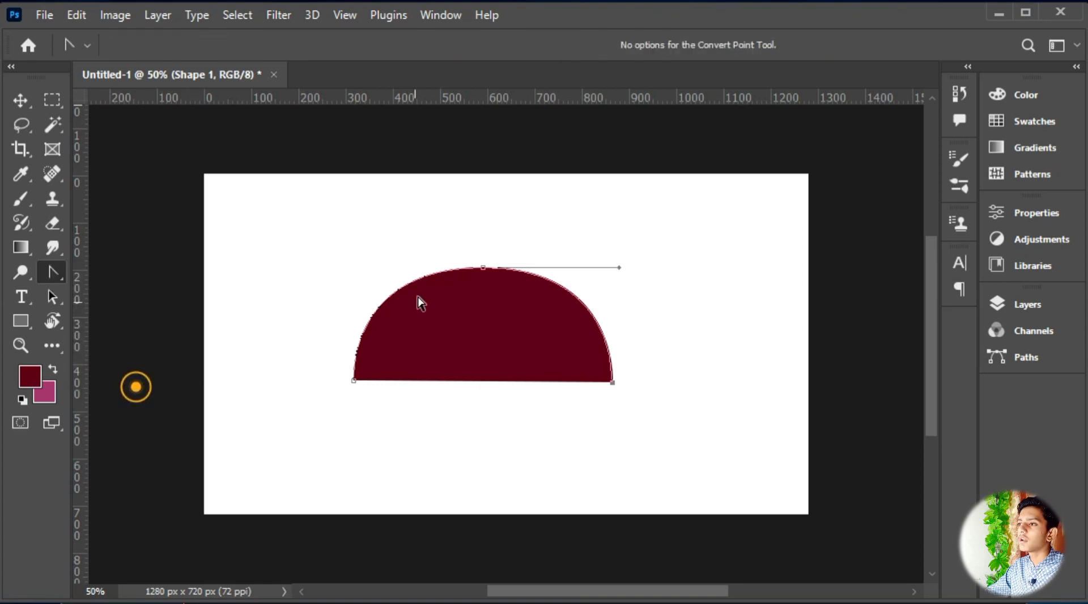
left_click(482, 268)
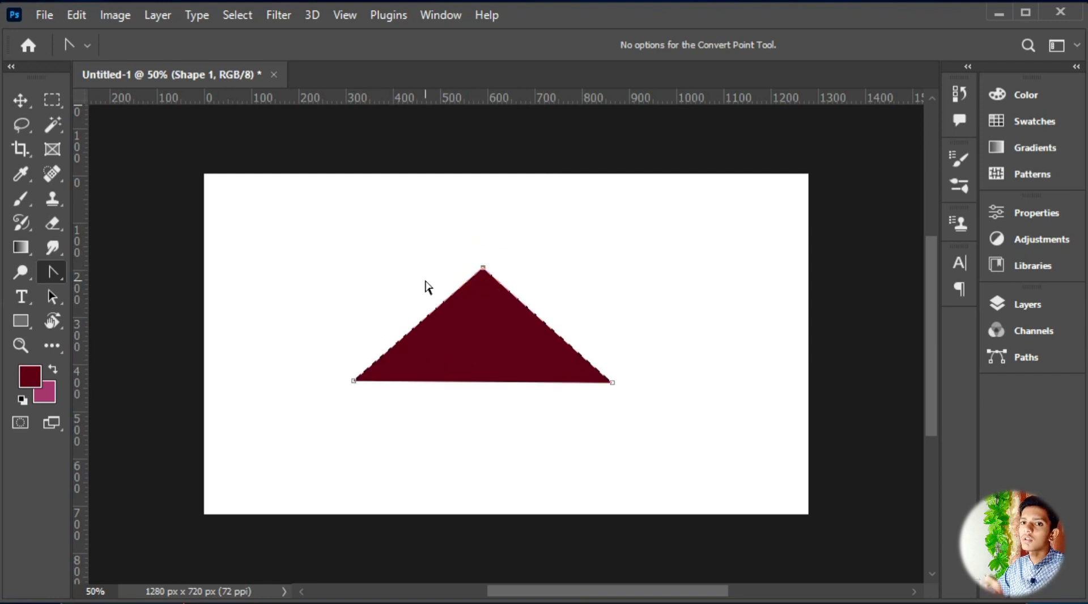
Step: Undo the point conversion and the whole wider dome shape
key("ctrl+z")
key("ctrl+z")
key("ctrl+z")
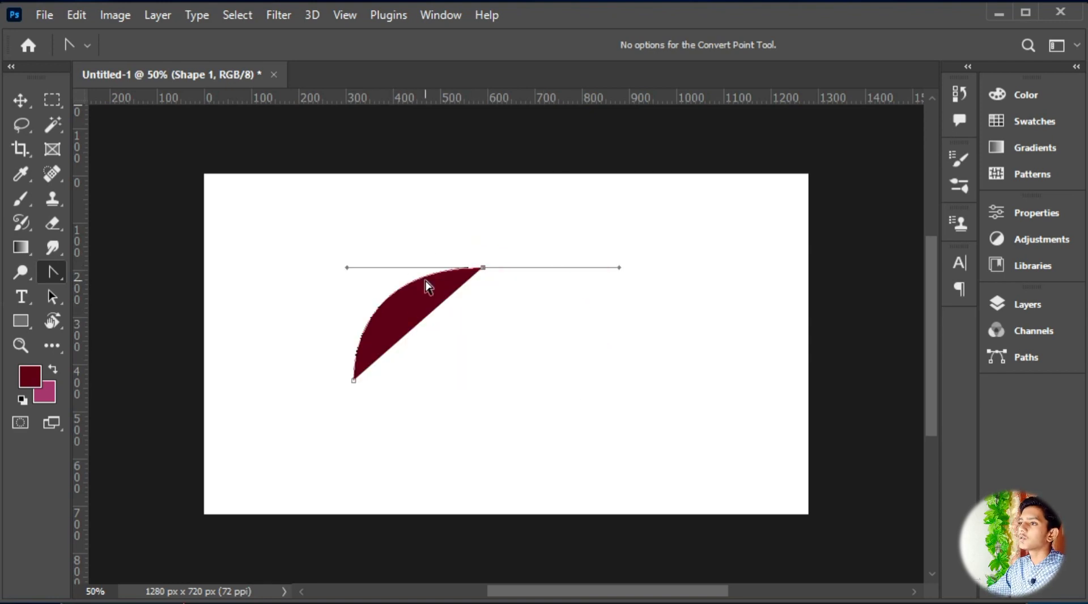
key("ctrl+z")
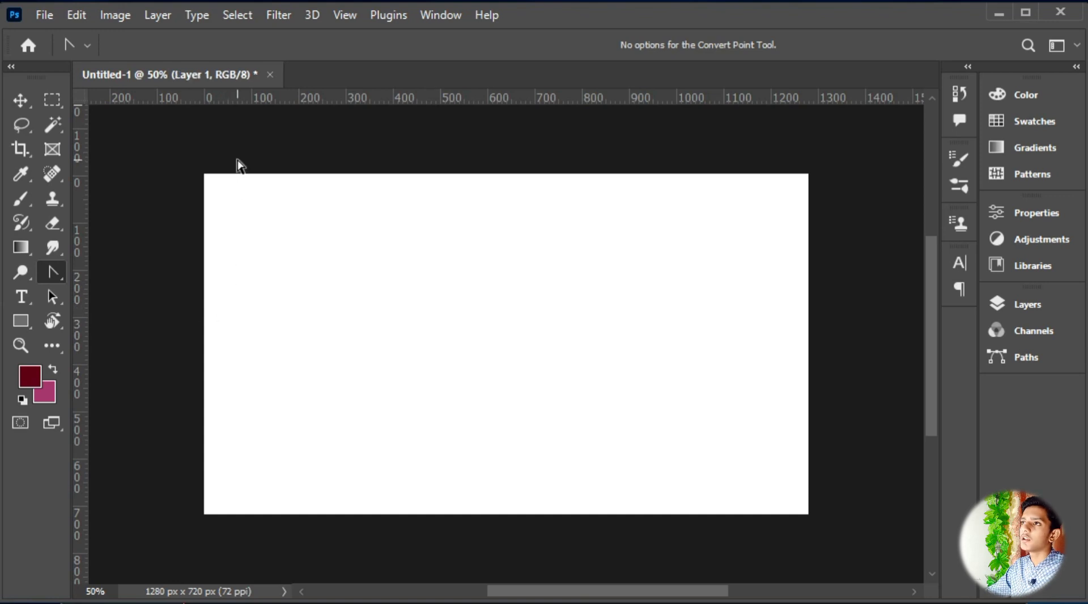
Step: Return to the Pen tool and draw a closed five-point wavy shape with curved anchors, about 930 px wide and 638 px high
right_click(54, 276)
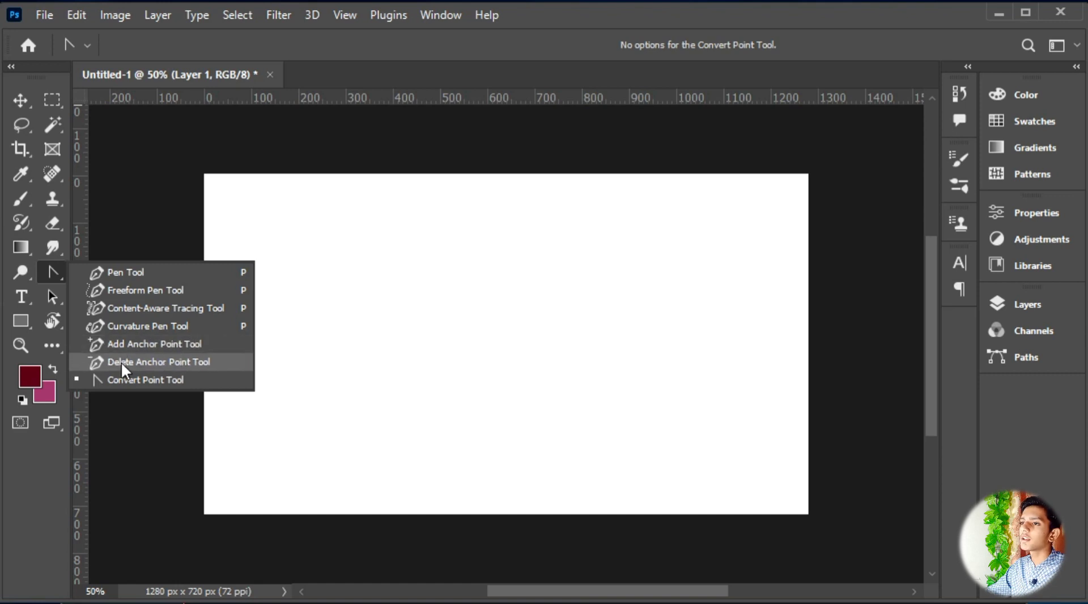
left_click(164, 278)
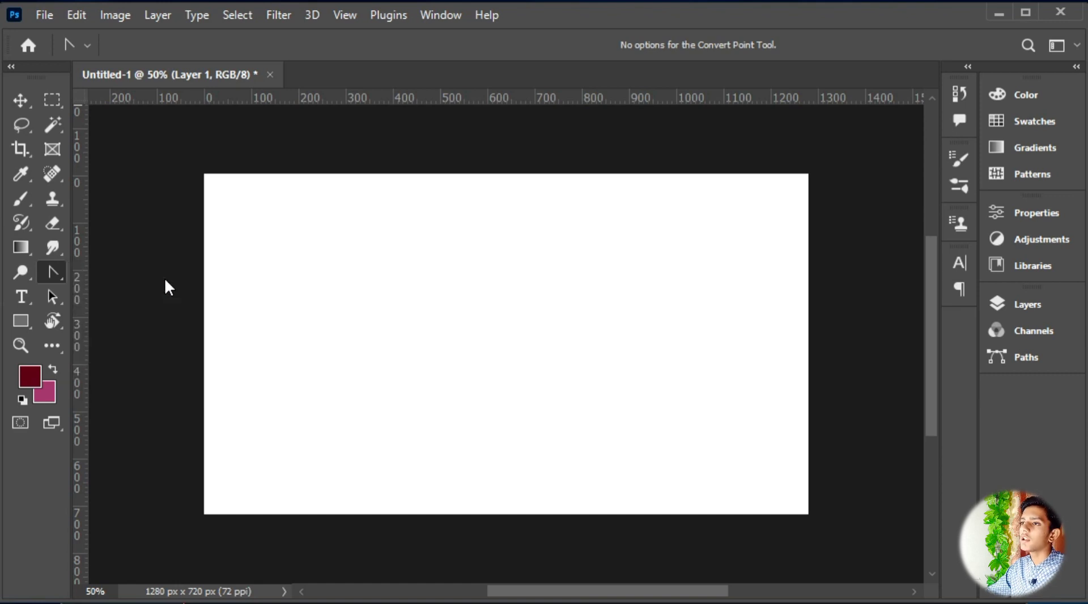
left_click(330, 342)
left_click_drag(562, 261, 683, 375)
left_click_drag(688, 237, 718, 193)
left_click_drag(758, 403, 714, 464)
left_click_drag(547, 464, 395, 316)
left_click(330, 342)
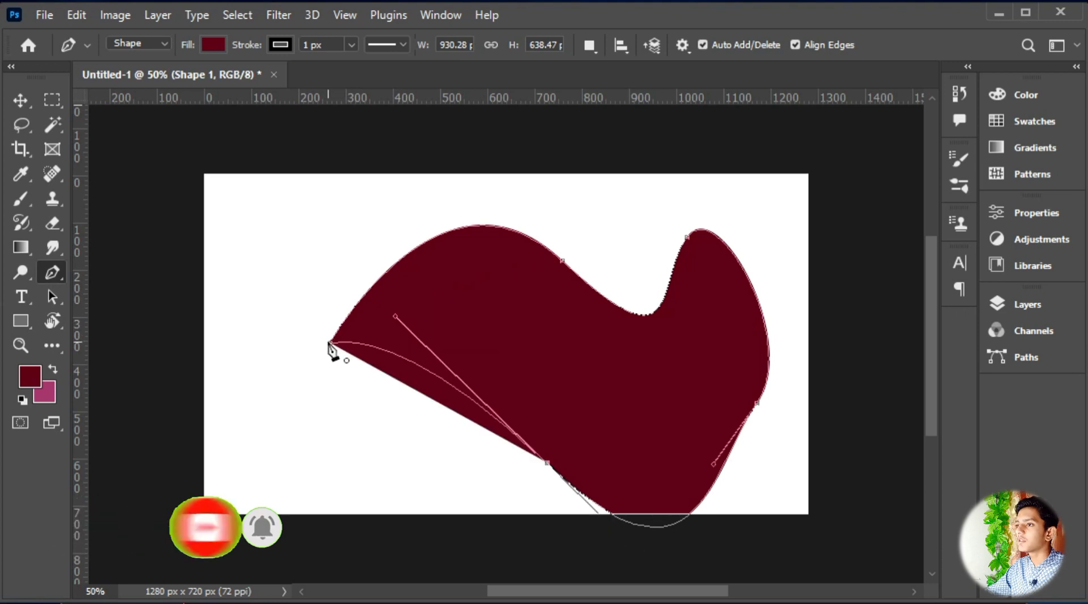
Step: Move the wavy shape toward the canvas's upper left with the Move tool so it fits inside the canvas
key("space")
left_click_drag(587, 335, 494, 305)
left_click(21, 100)
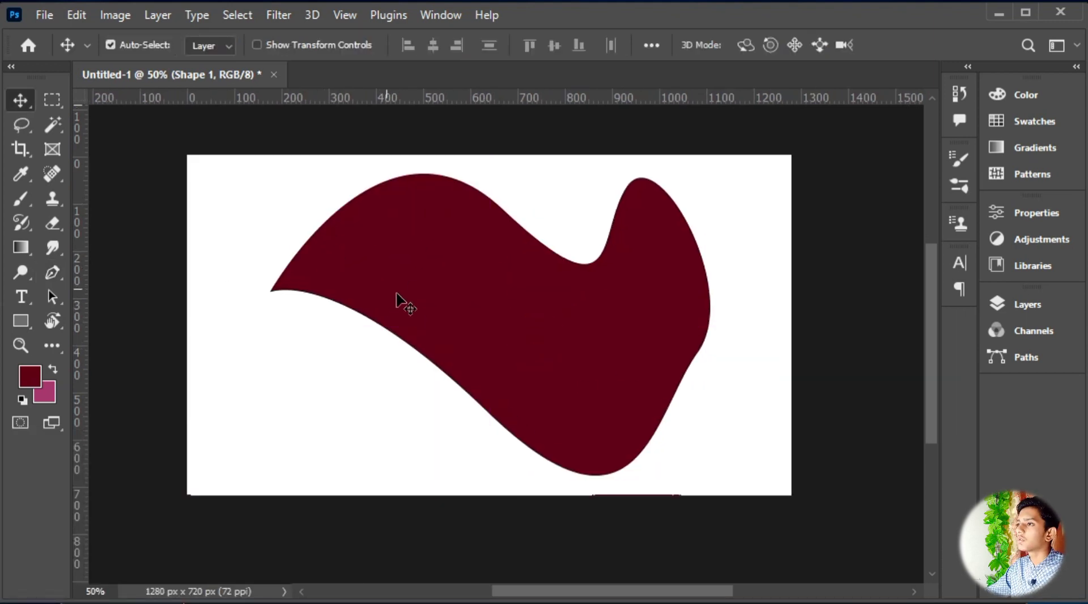
left_click(555, 295)
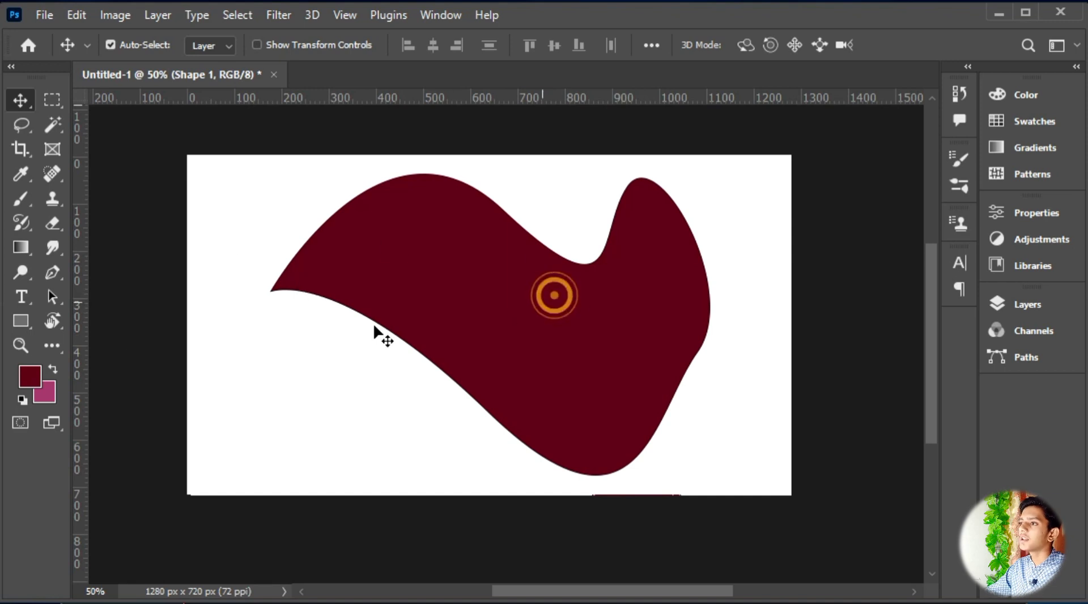
Step: Try removing the anchor beside the left hump with the Pen tool, undo it, and add an anchor on the upper-left curve
left_click(45, 274)
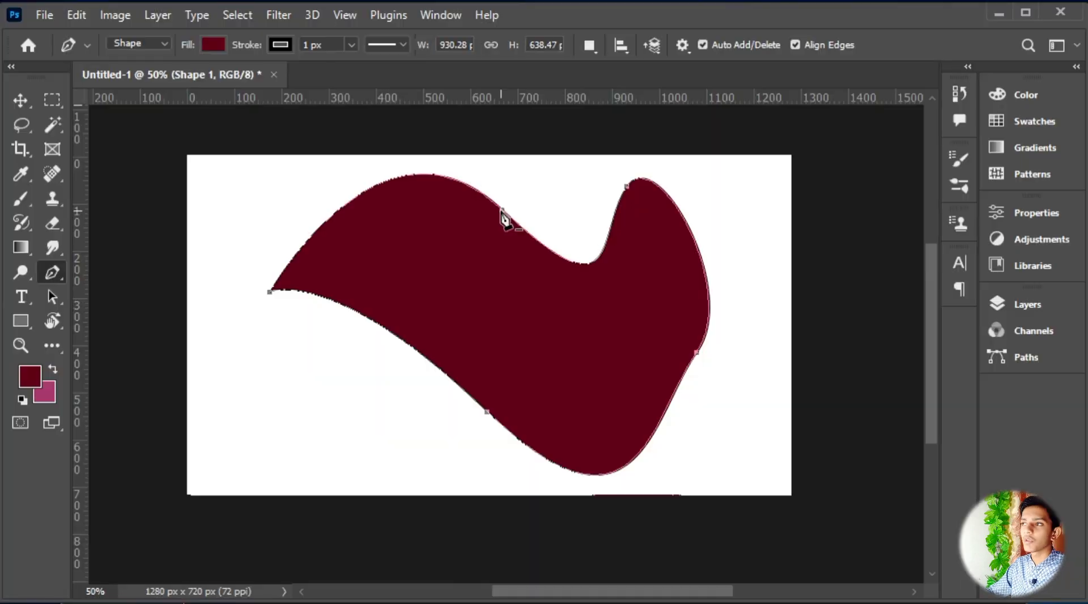
left_click(504, 212)
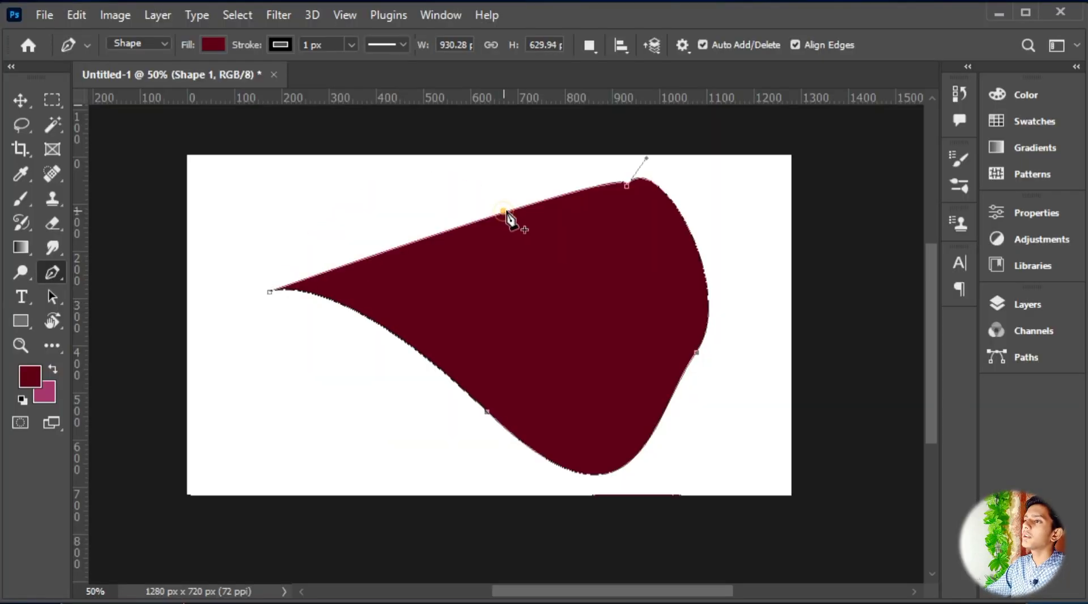
key("ctrl+z")
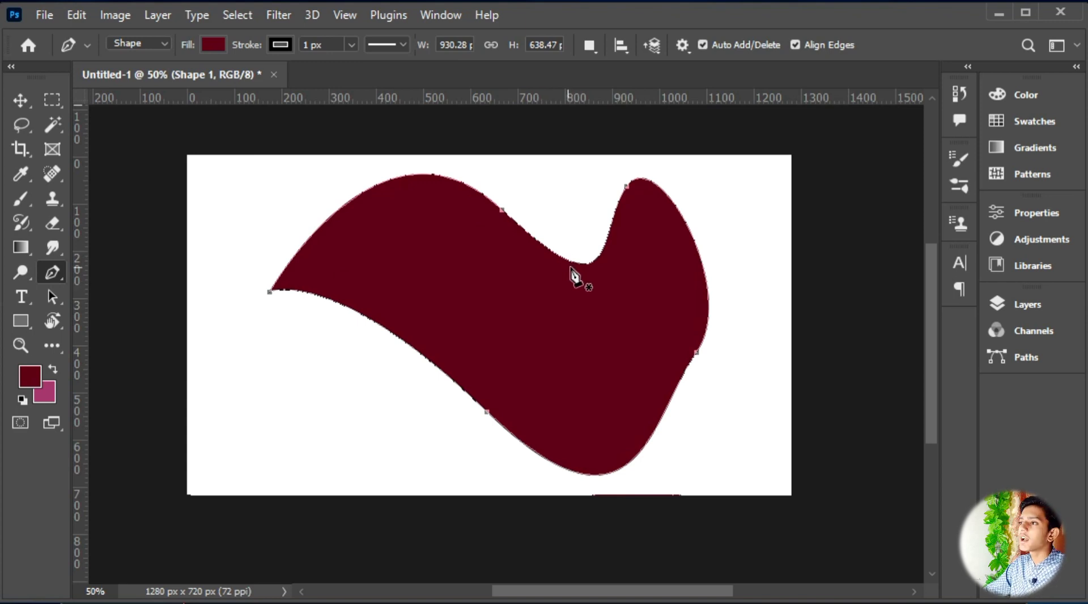
left_click(364, 192)
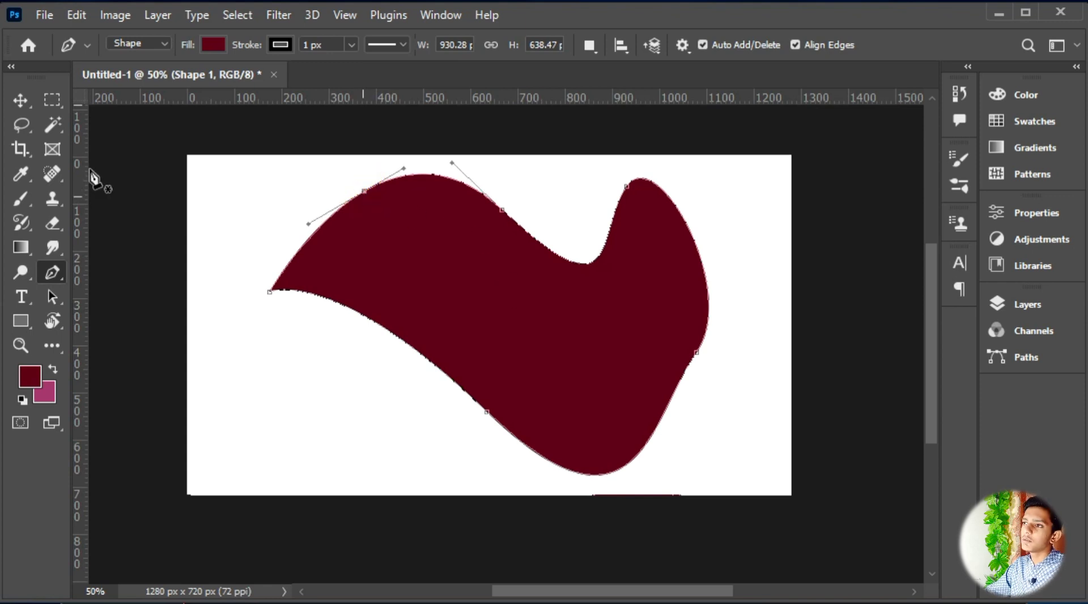
Step: Shift the whole path slightly down and to the right with the Path Selection tool
left_click(52, 297)
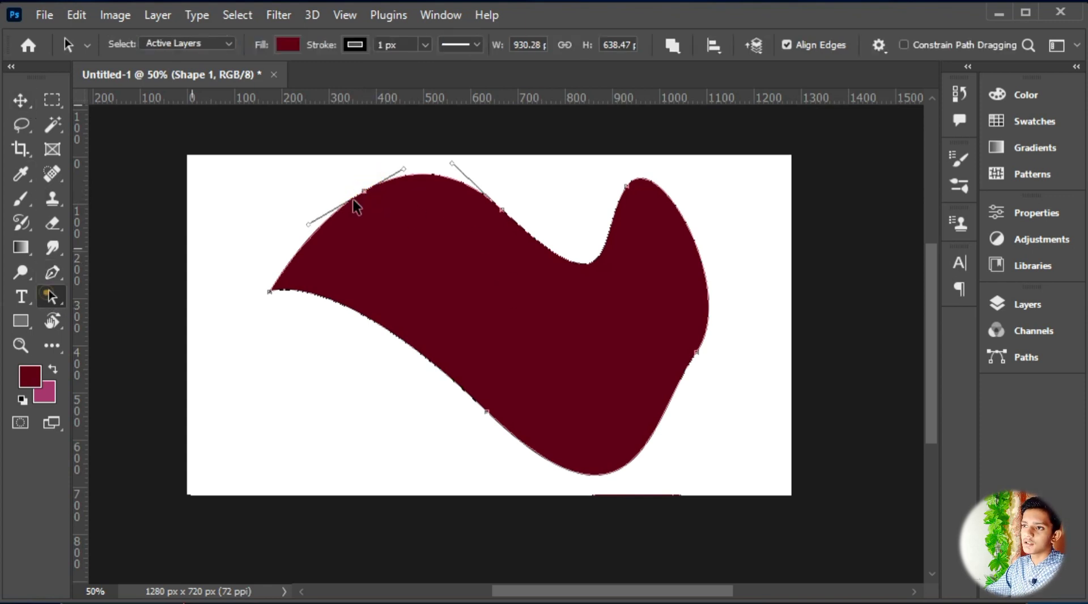
left_click_drag(365, 193, 366, 193)
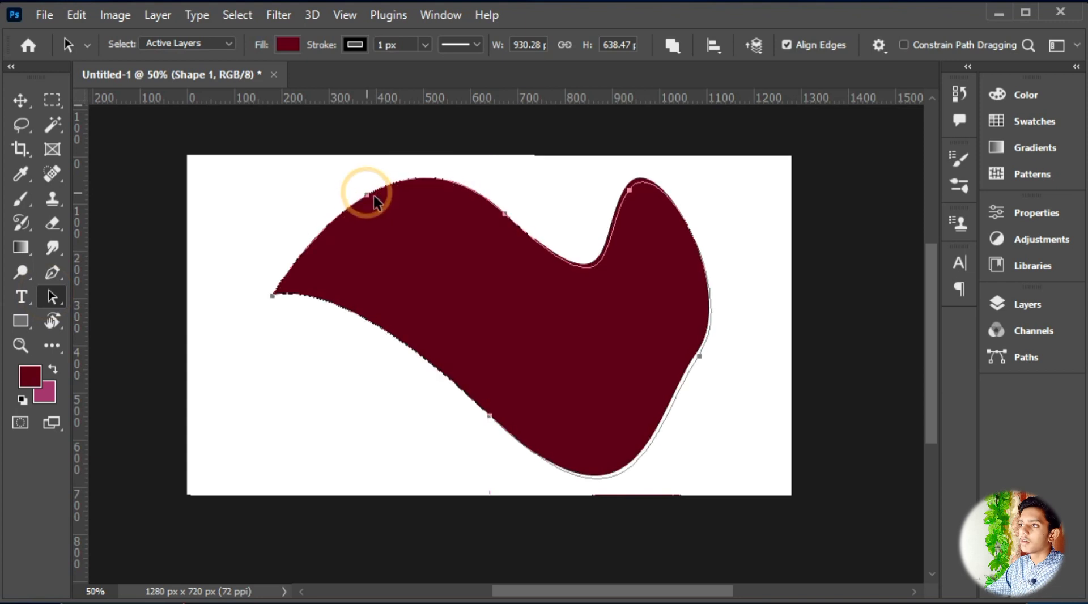
Step: With the Direct Selection tool, try moving the added anchor inward, undo it, and pull its upper direction handle upward to raise the left hump
right_click(51, 297)
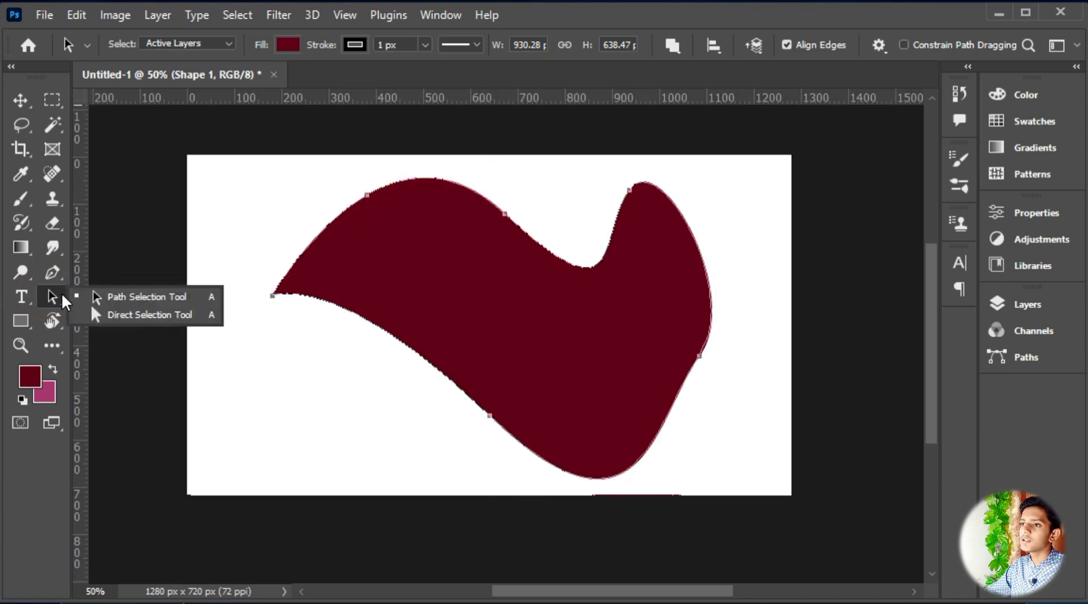
left_click(122, 311)
left_click(365, 195)
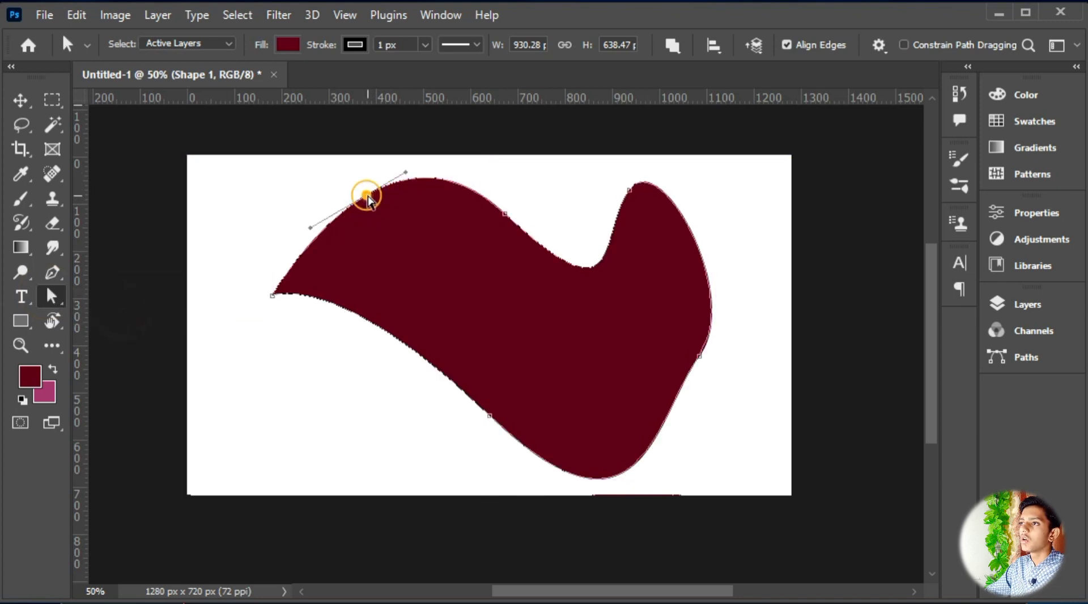
left_click_drag(367, 193, 466, 271)
key("ctrl+z")
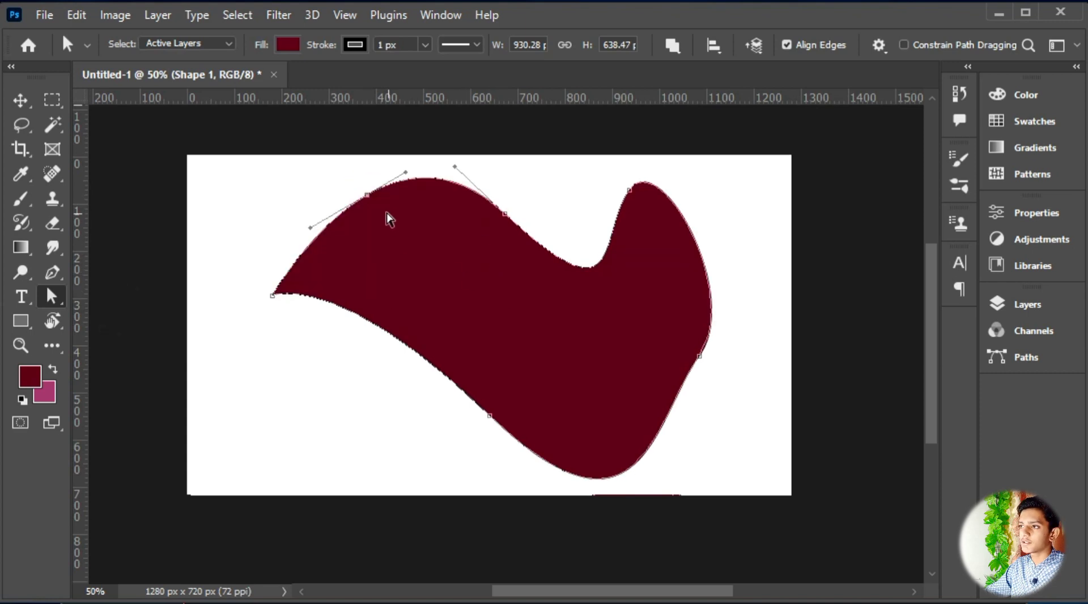
left_click_drag(405, 172, 415, 152)
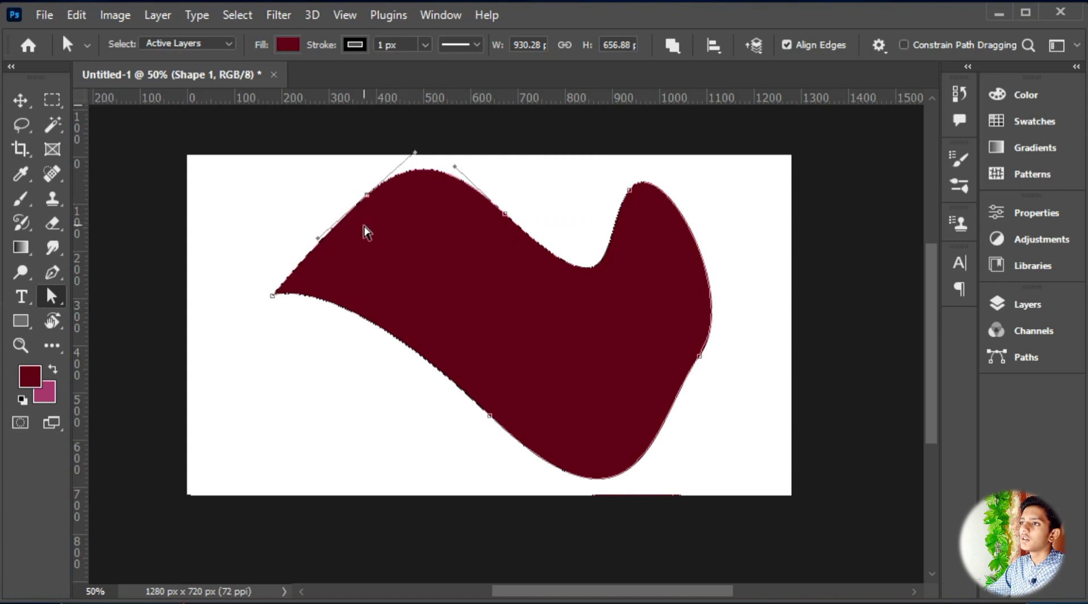
Step: Reshape the right hump by moving its upper-left anchor's upper handle outward and down, keeping the Direct Selection tool active
left_click(629, 191)
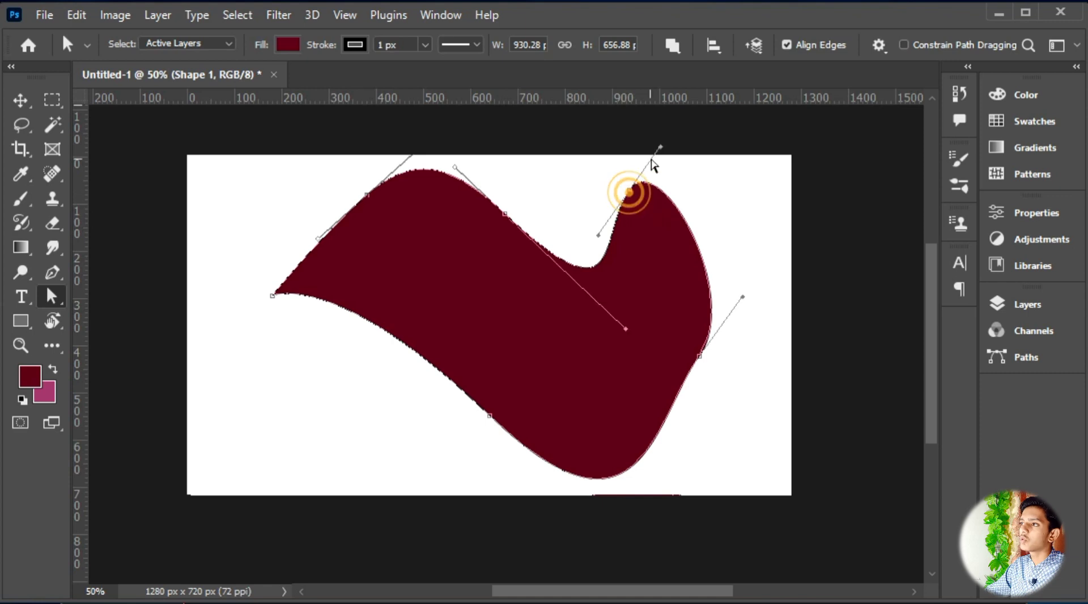
left_click_drag(662, 149, 683, 160)
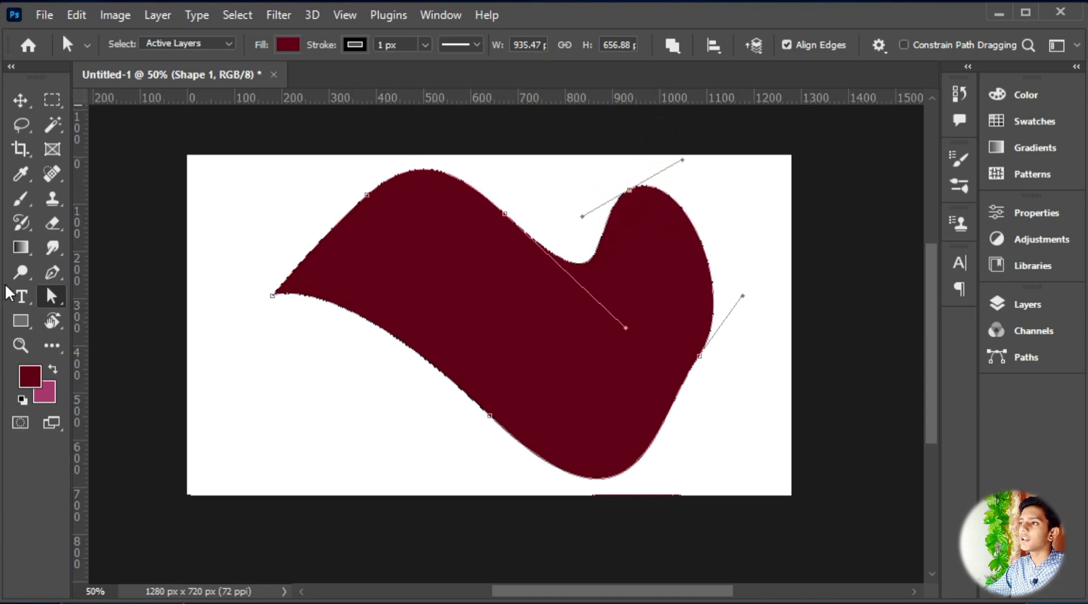
right_click(51, 296)
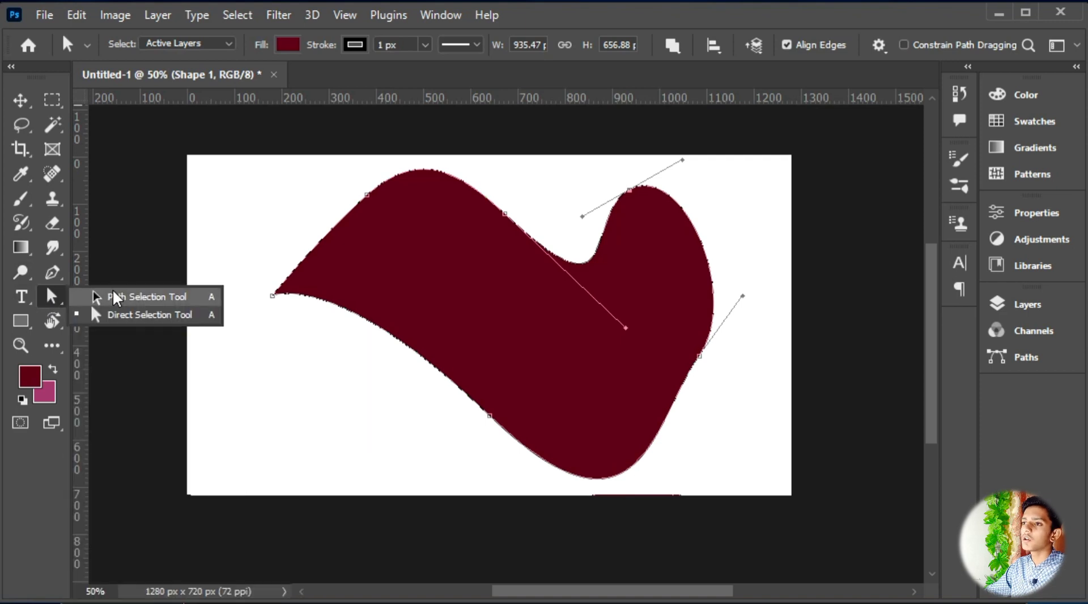
left_click(124, 321)
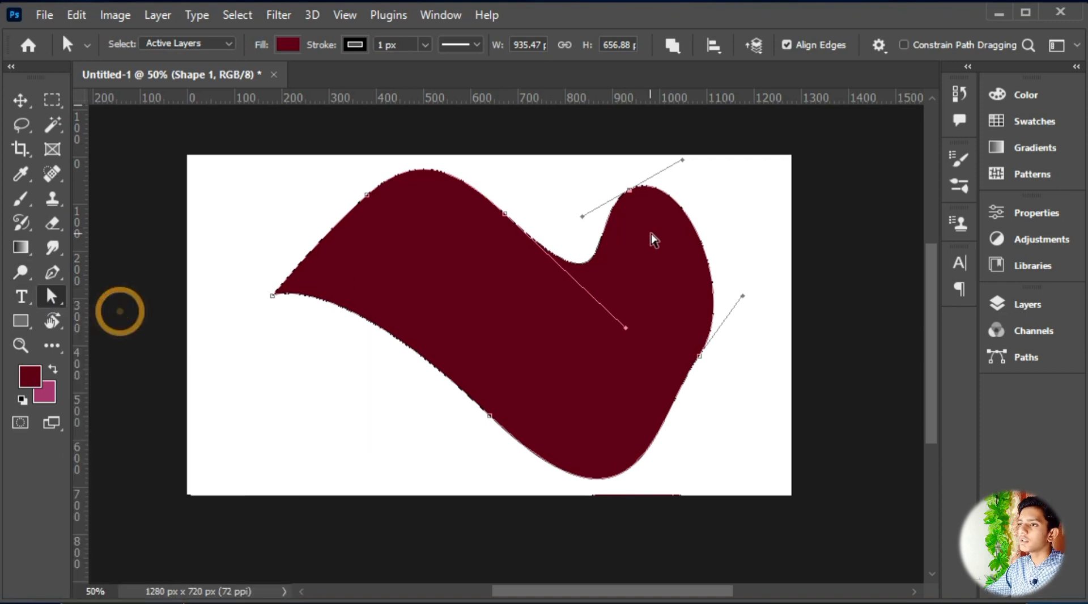
Step: Reshape the shape's right side and flatten its lower-left edge by adjusting the direction handles of the right and lower anchors
left_click(698, 357)
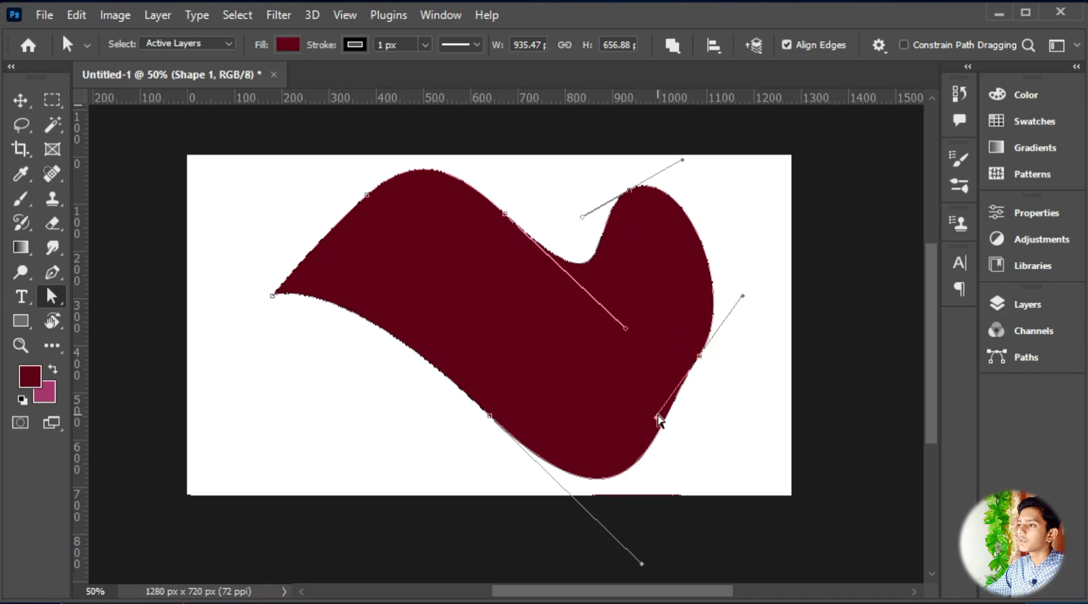
left_click_drag(655, 417, 675, 424)
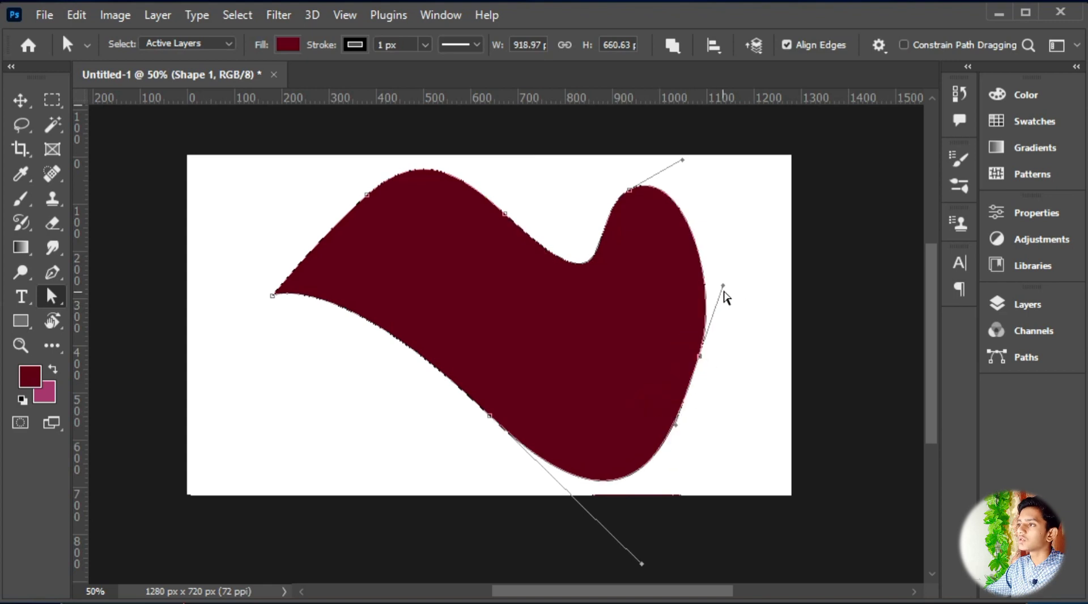
left_click(488, 418)
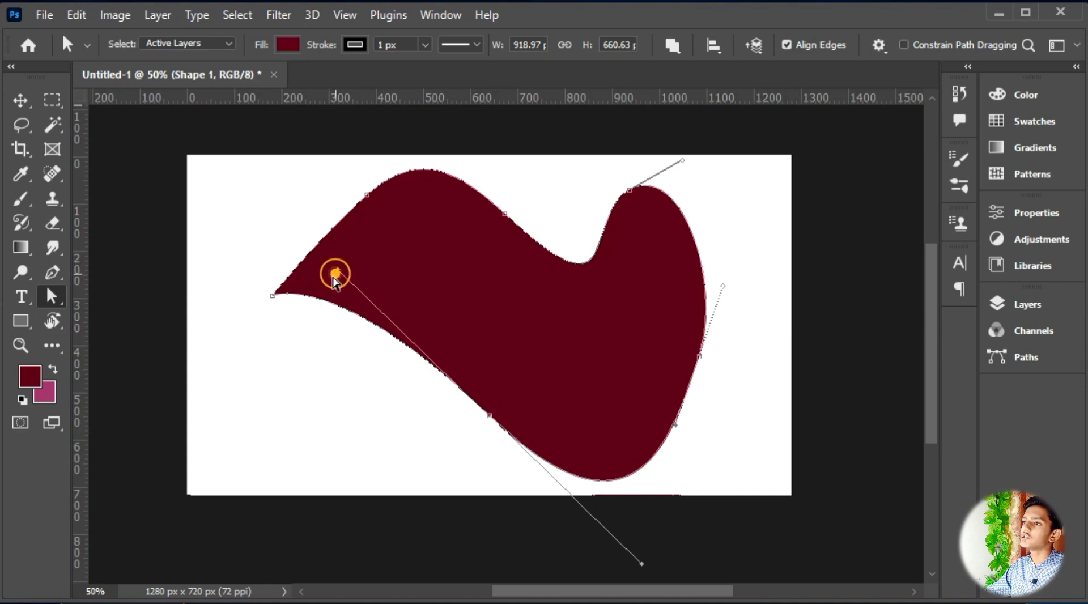
left_click_drag(336, 273, 330, 289)
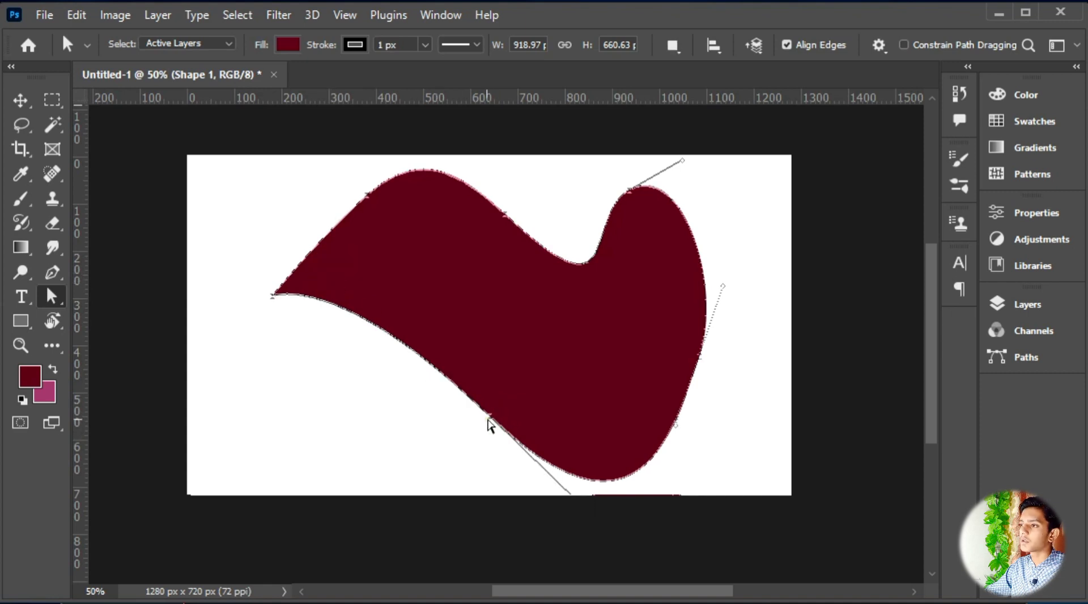
left_click_drag(491, 427, 321, 294)
left_click(326, 359)
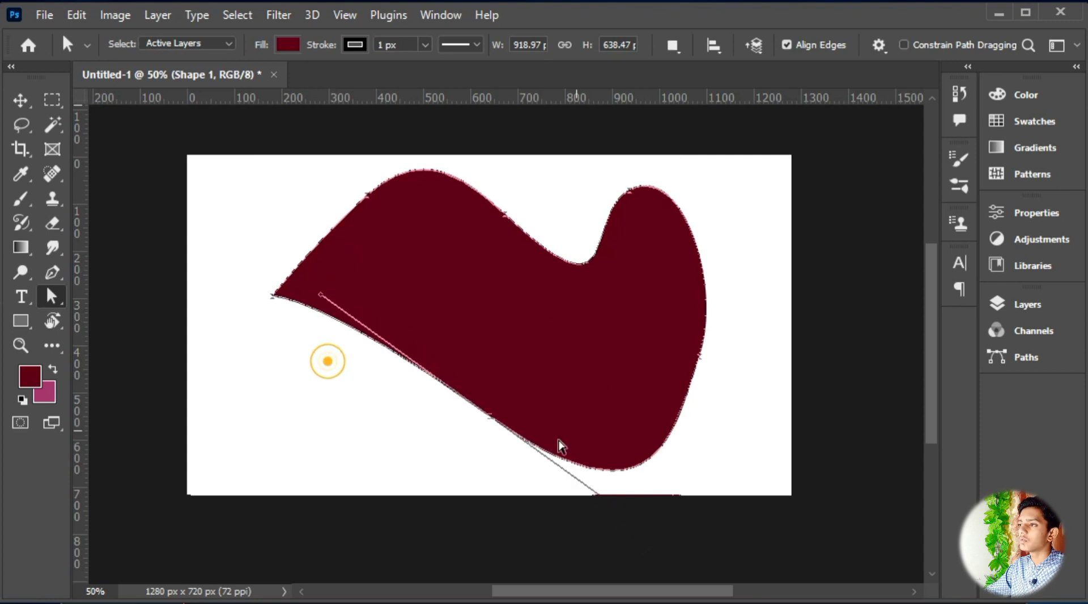
left_click(334, 430)
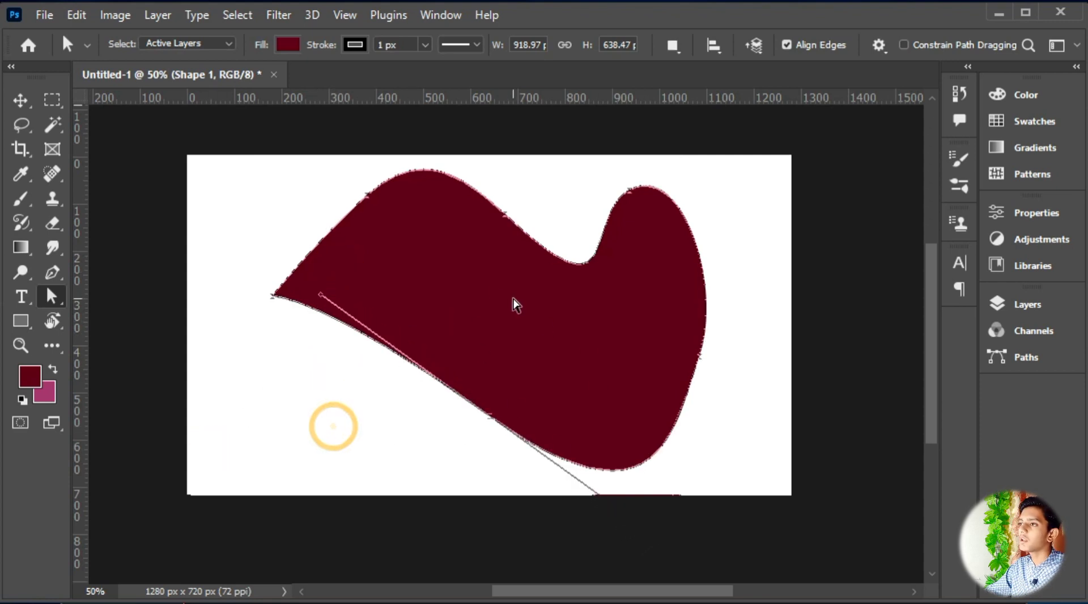
Step: With the Pen tool active, make a new anti-aliased selection from the dark red shape's outline with a 0-pixel feather radius
left_click(53, 272)
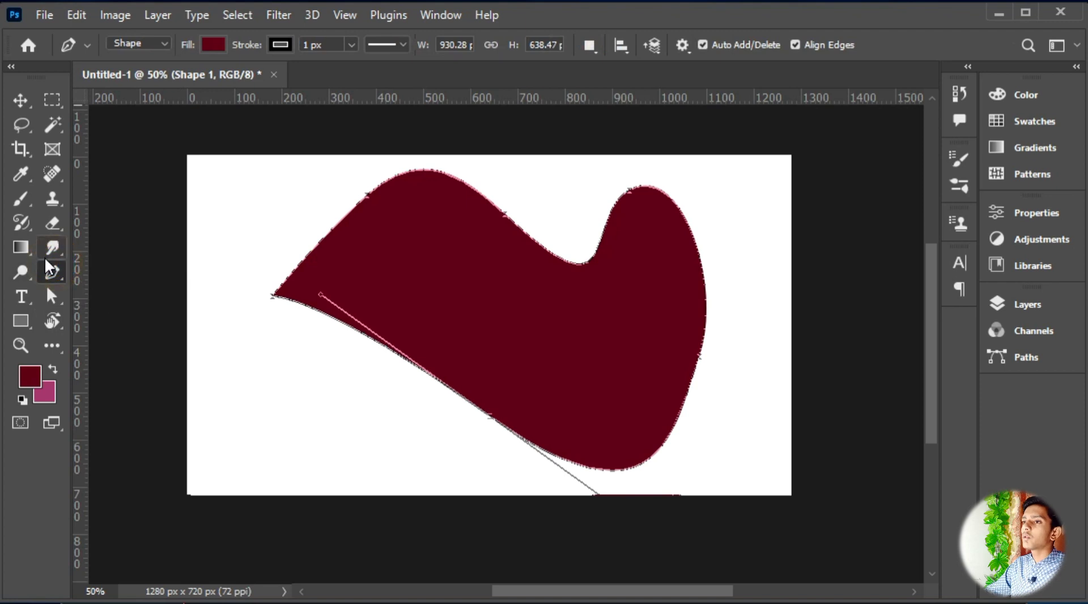
right_click(53, 273)
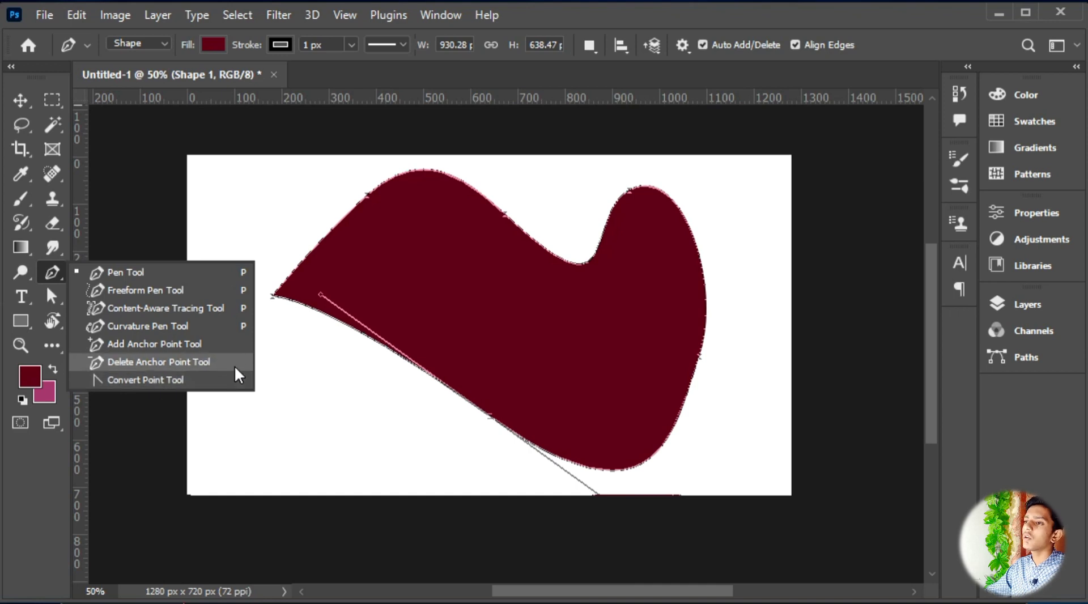
left_click(436, 275)
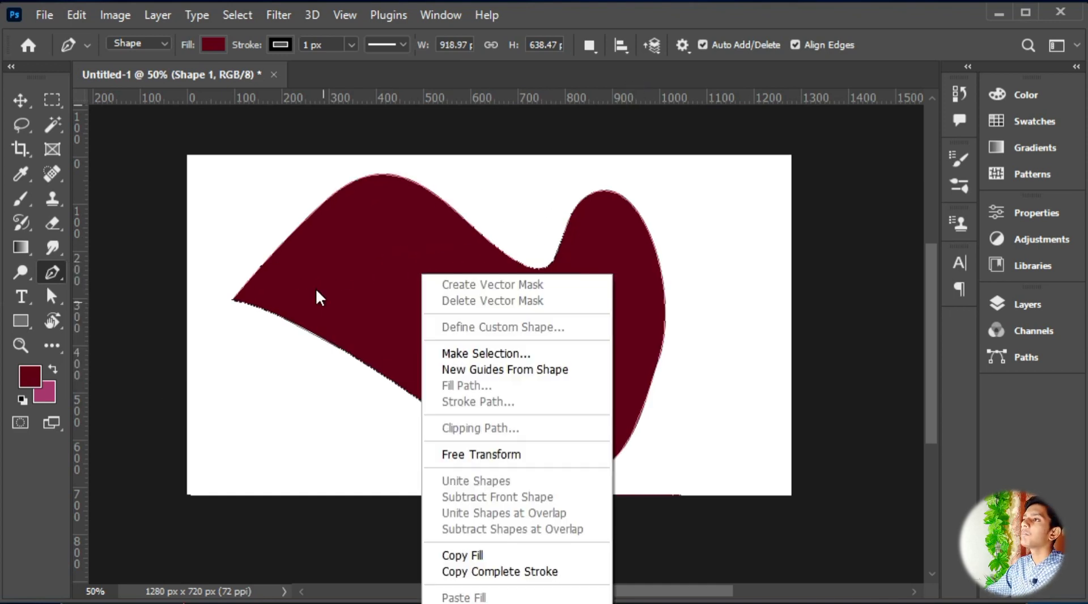
left_click(316, 289)
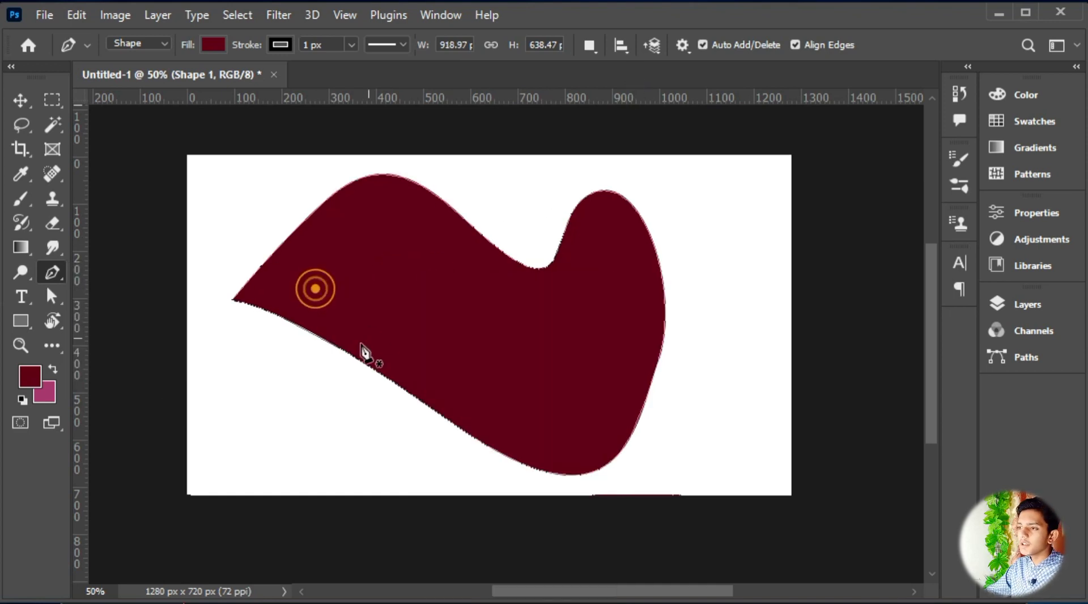
right_click(388, 132)
right_click(355, 224)
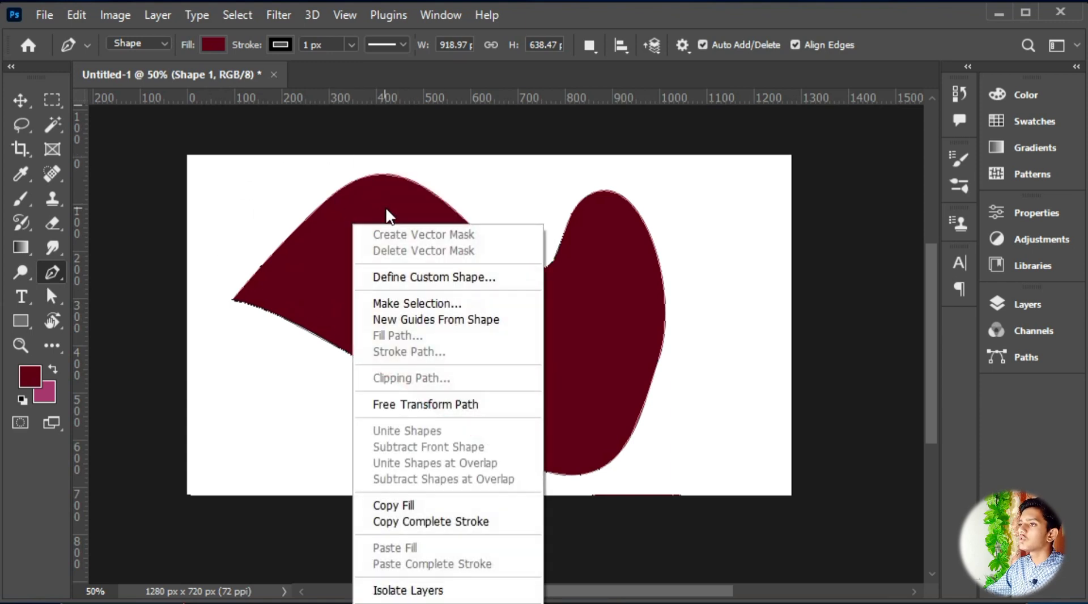
left_click(430, 303)
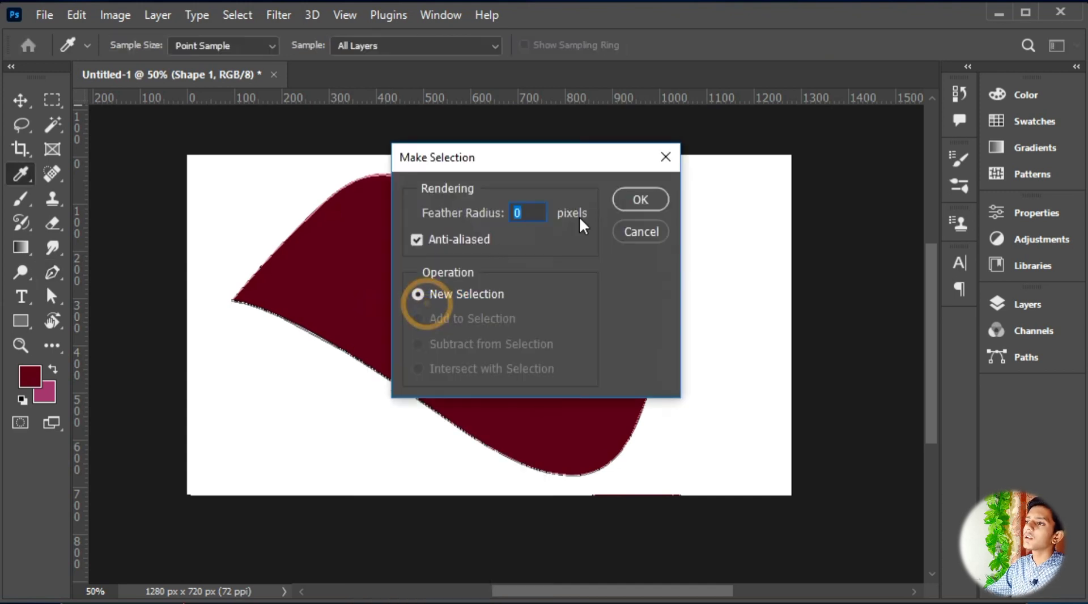
left_click(653, 196)
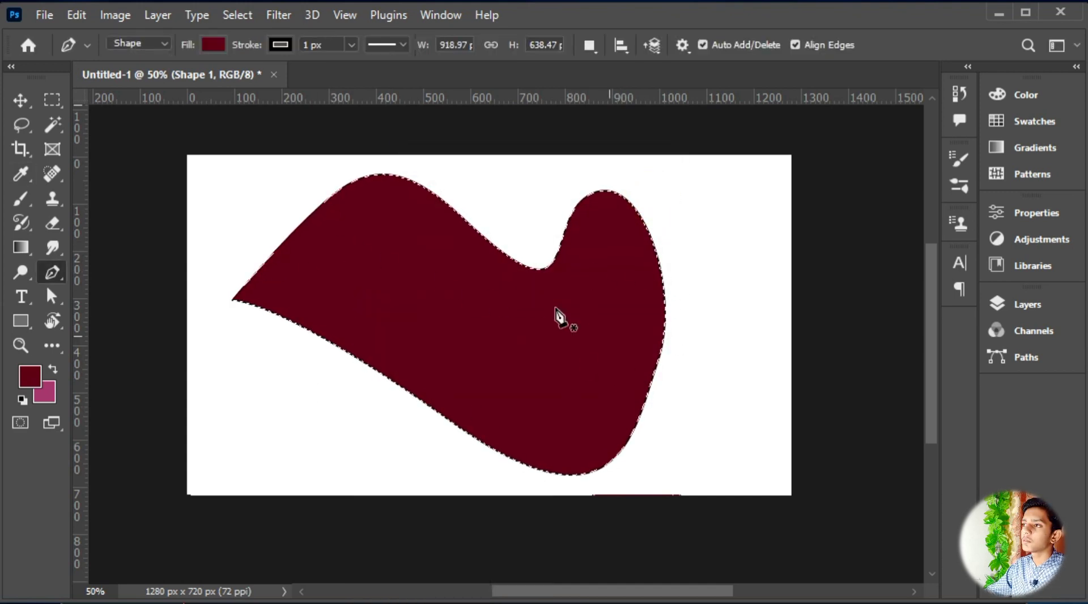
Step: With the Move tool, clear the selection and delete the dark red shape from the canvas
left_click(14, 104)
left_click_drag(498, 333, 494, 304)
left_click_drag(418, 266, 524, 302)
key("ctrl+d")
left_click(403, 316)
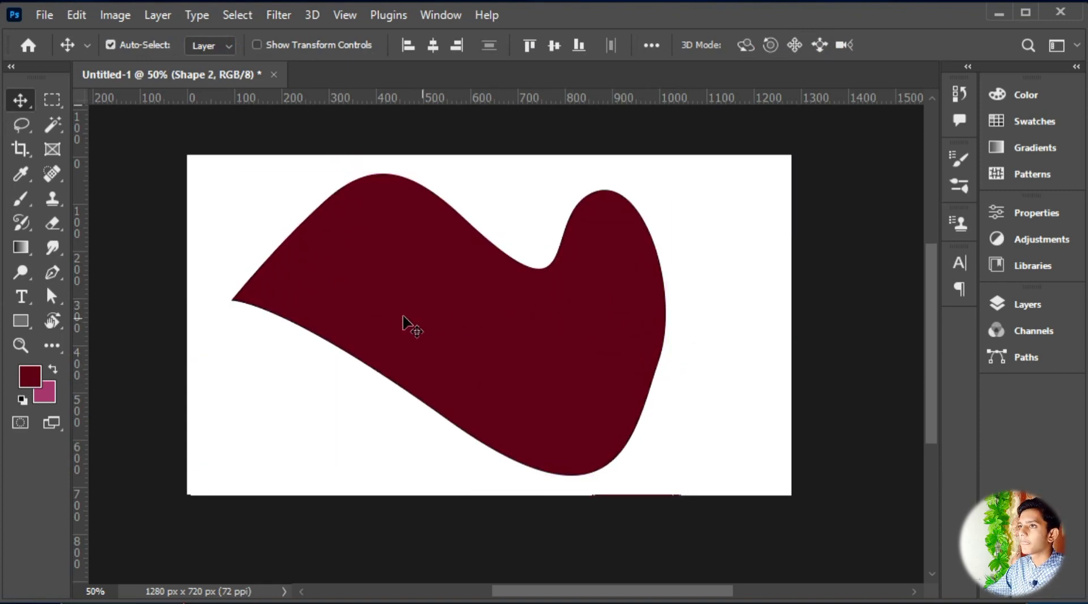
key("ctrl+z")
key("ctrl+z")
left_click_drag(505, 299, 503, 347)
key("Delete")
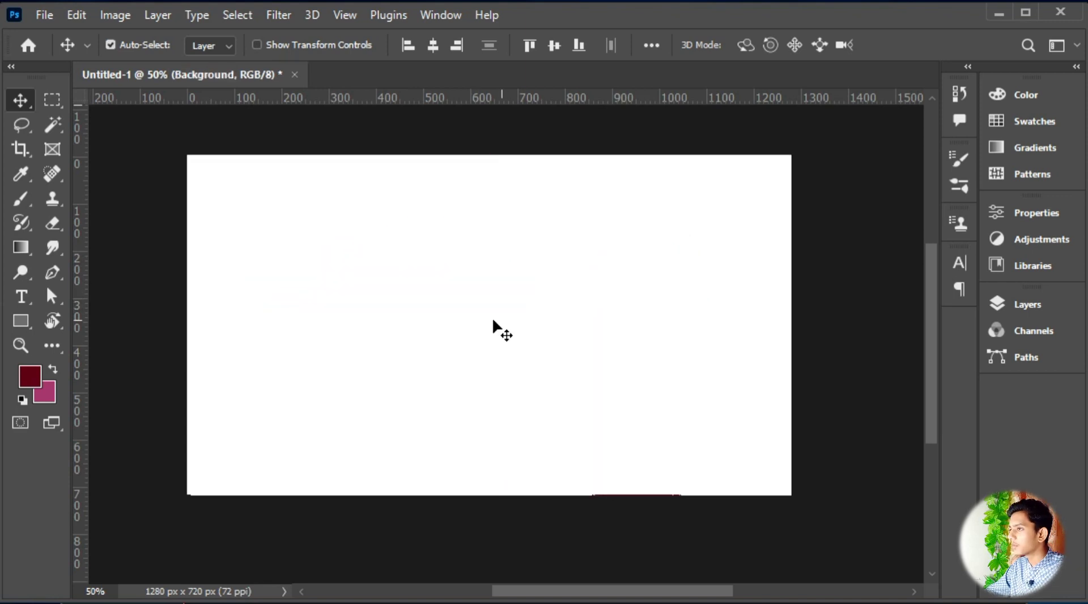
Step: With the Pen tool in Path mode, draw a closed path with a straight left side, a deep central dip and a tall right peak
left_click(53, 273)
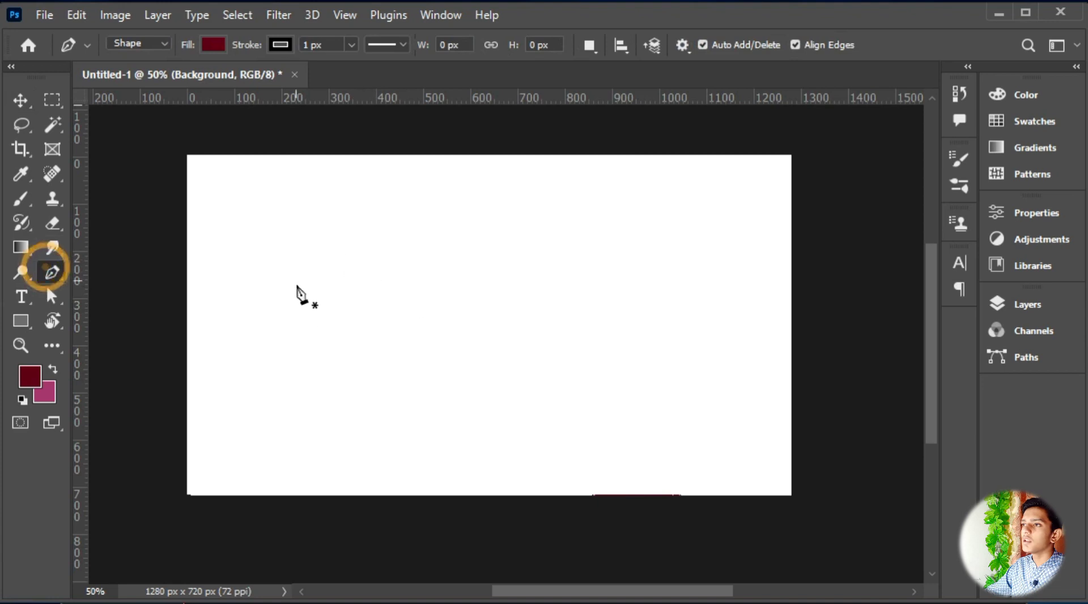
left_click(142, 43)
left_click(133, 71)
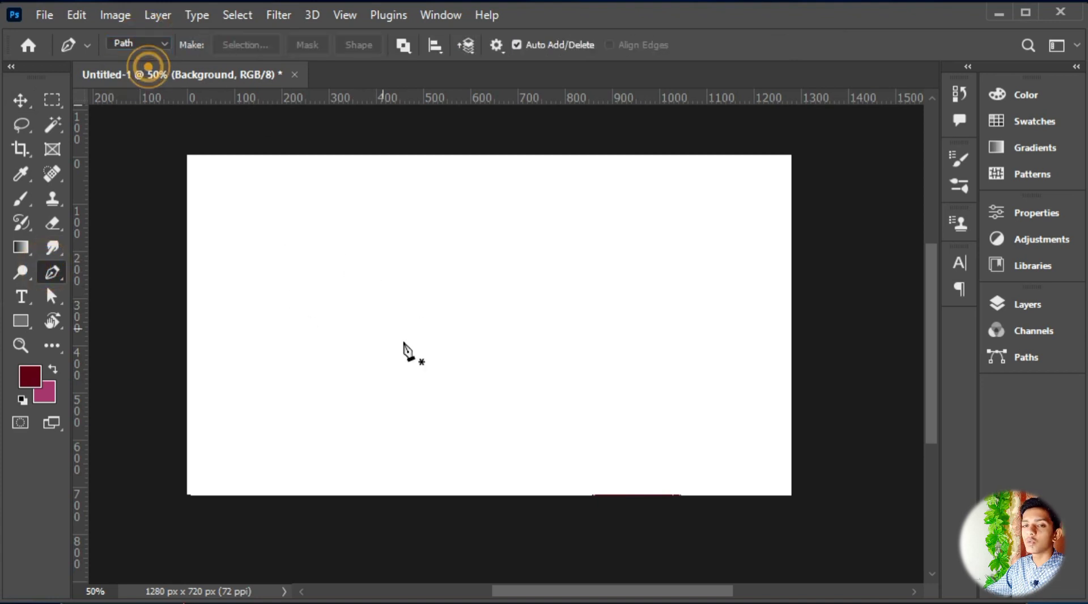
left_click(290, 336)
left_click(326, 234)
left_click_drag(501, 321, 625, 433)
left_click_drag(632, 315, 620, 205)
left_click_drag(684, 263, 761, 397)
left_click_drag(702, 447, 433, 428)
left_click_drag(355, 384, 291, 339)
Step: Convert the closed path into a new anti-aliased selection with a 0-pixel feather radius
right_click(339, 200)
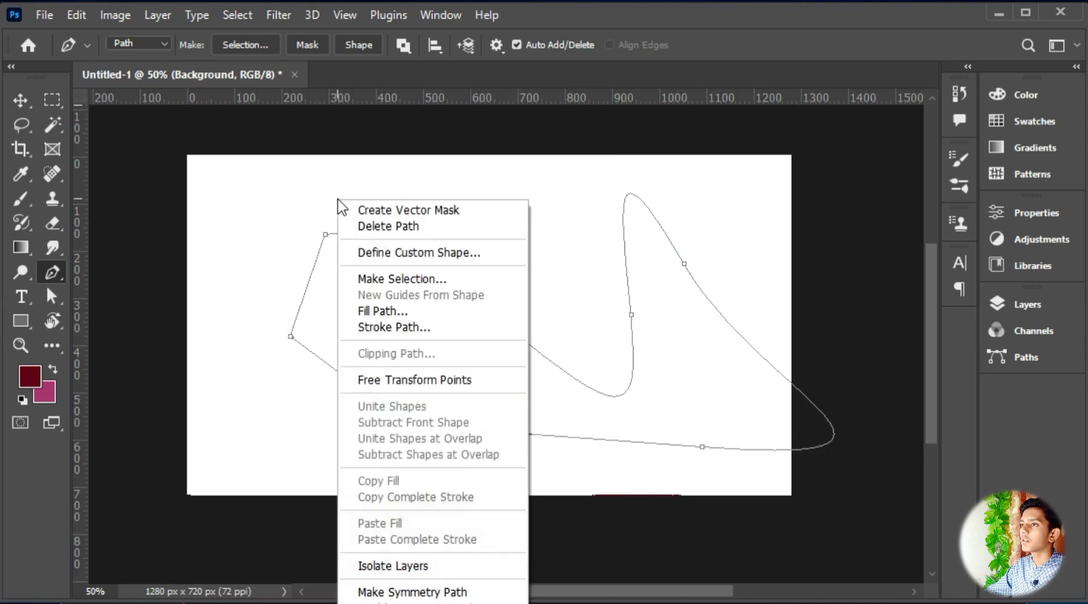
left_click(429, 281)
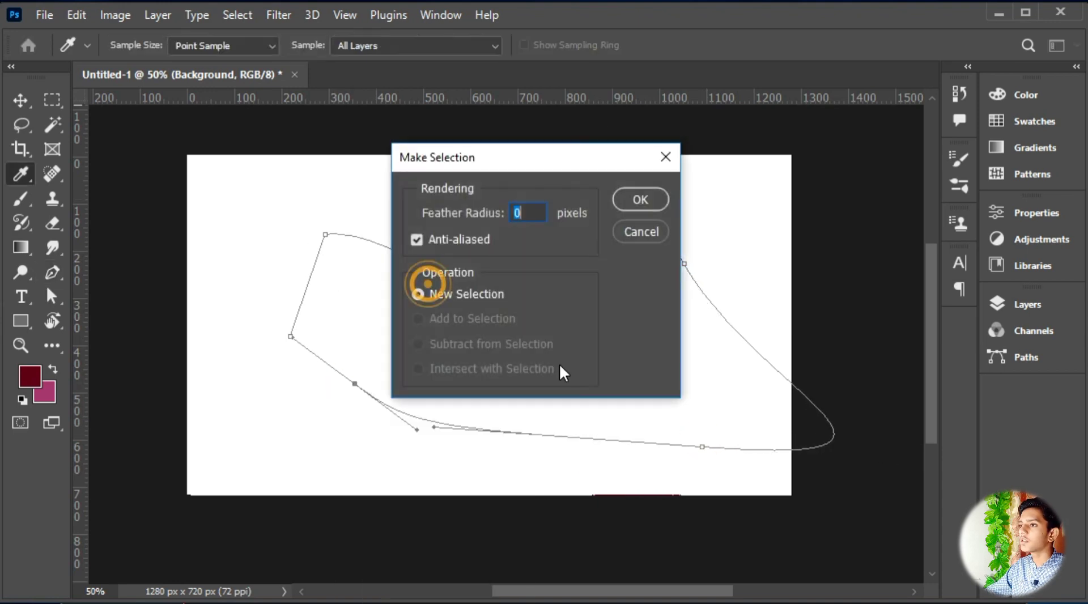
left_click(625, 200)
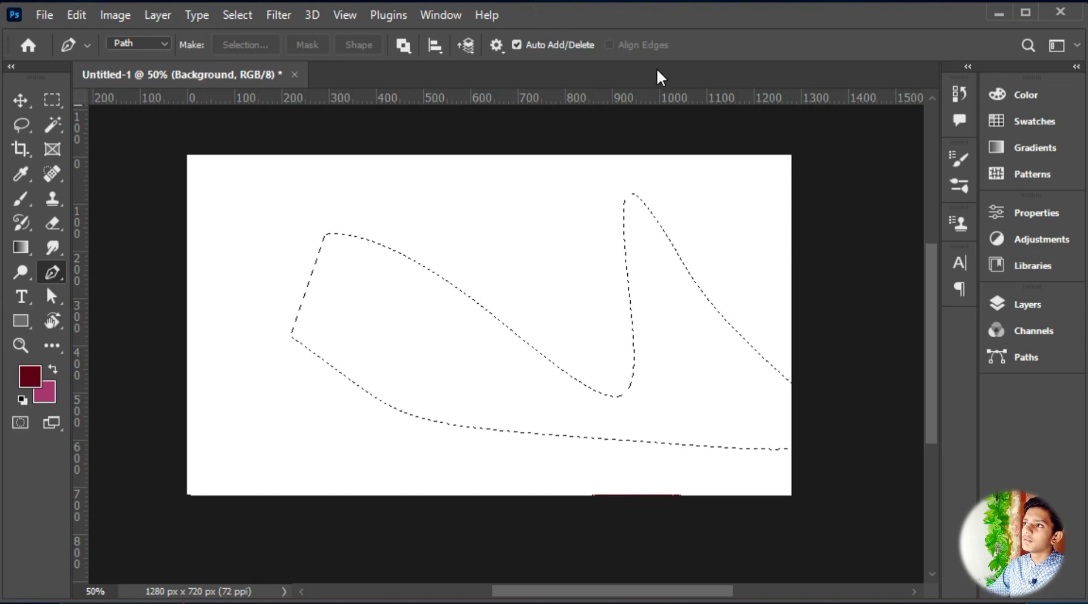
Step: Switch to the Move tool and clear the selection made from the path
left_click(20, 107)
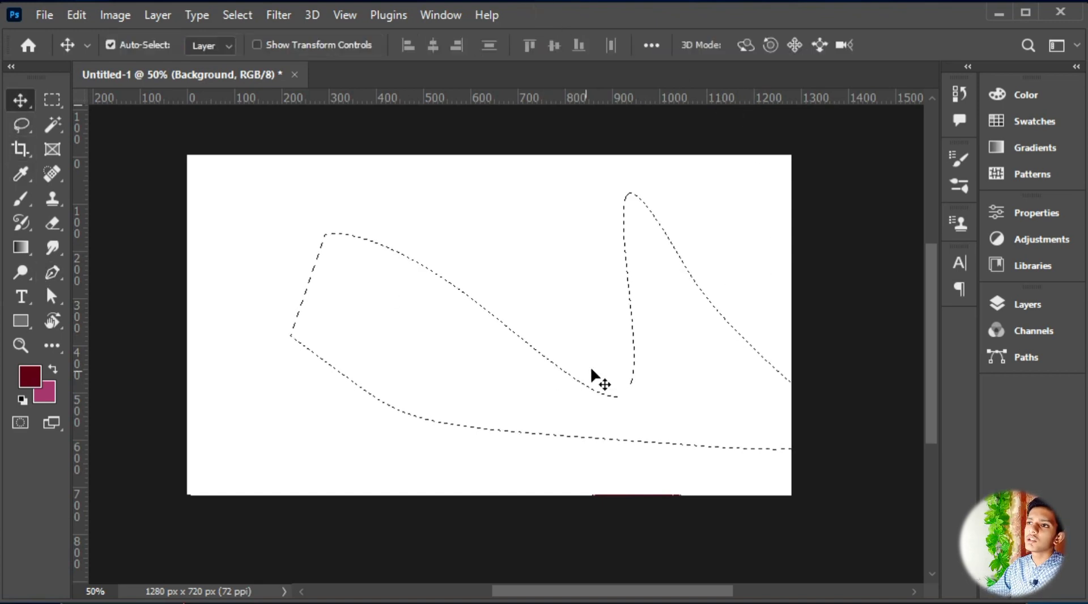
left_click(617, 388)
key("ctrl+d")
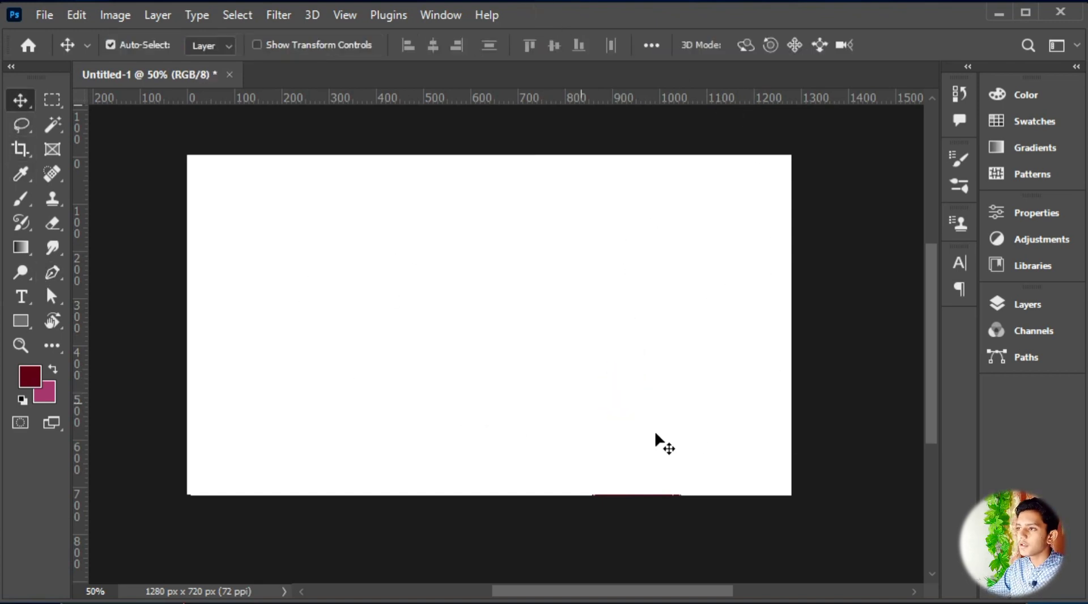
Step: Check the document's layers and the visibility of the Shape 2 layer
left_click(1053, 307)
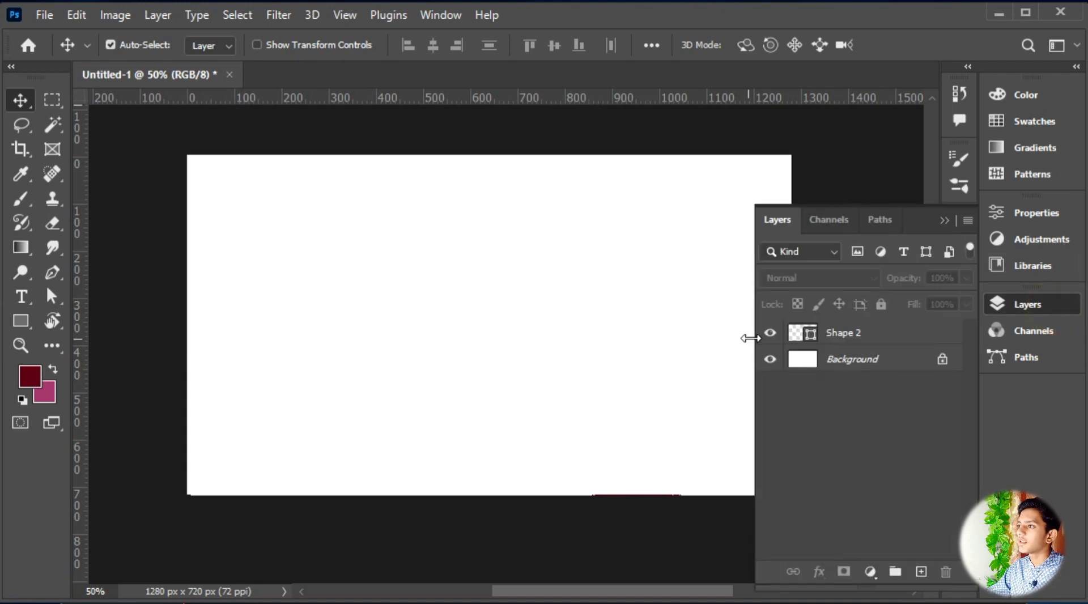
left_click(770, 335)
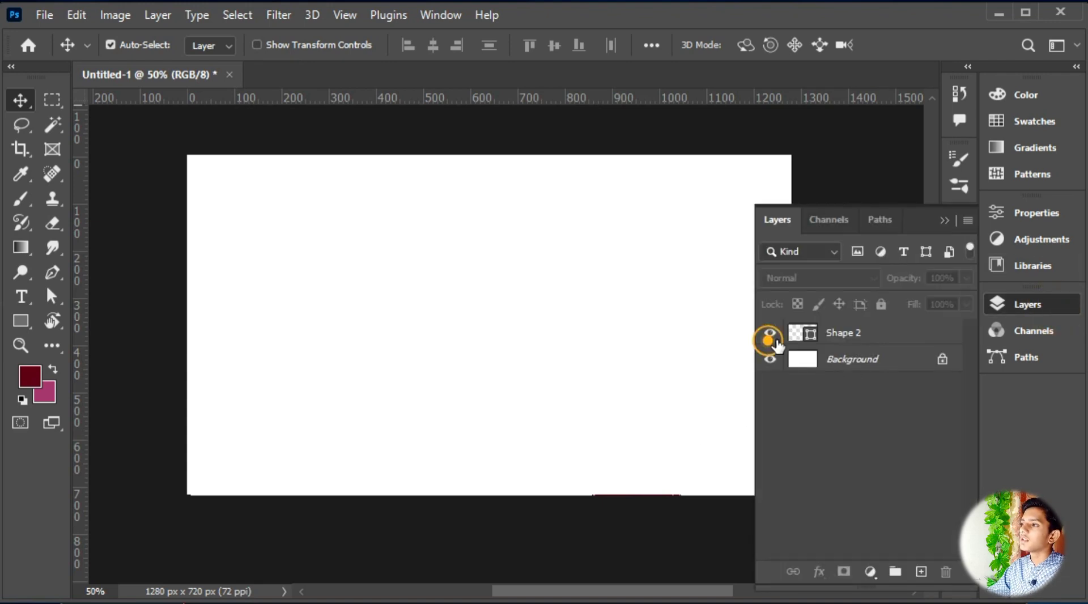
left_click(944, 215)
left_click(948, 222)
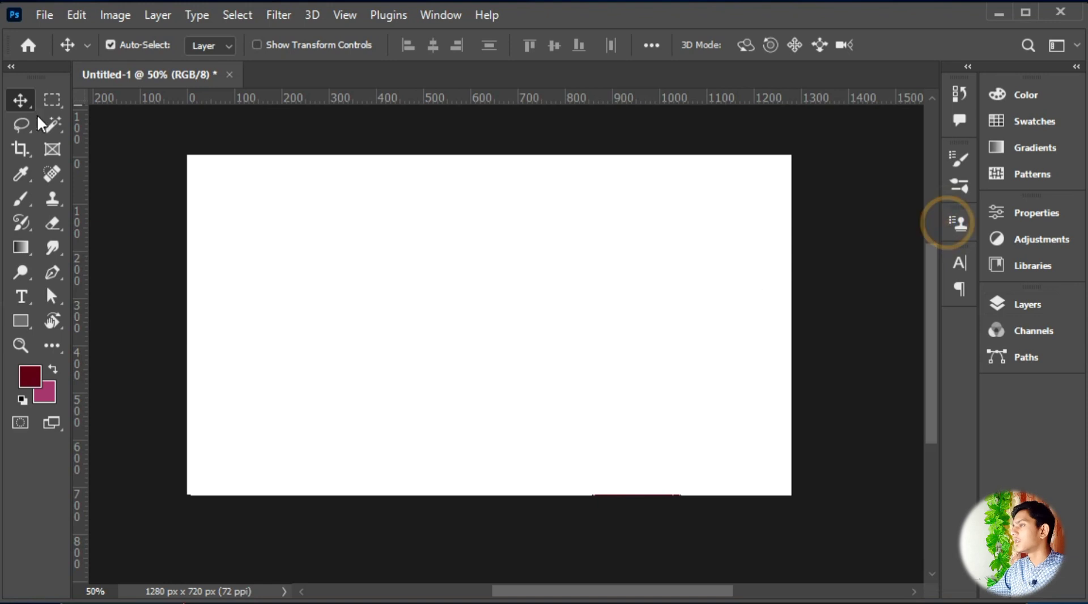
Step: Activate the Freeform Pen tool, sketch a looping freehand path across the canvas in Path mode, and undo it
left_click(45, 272)
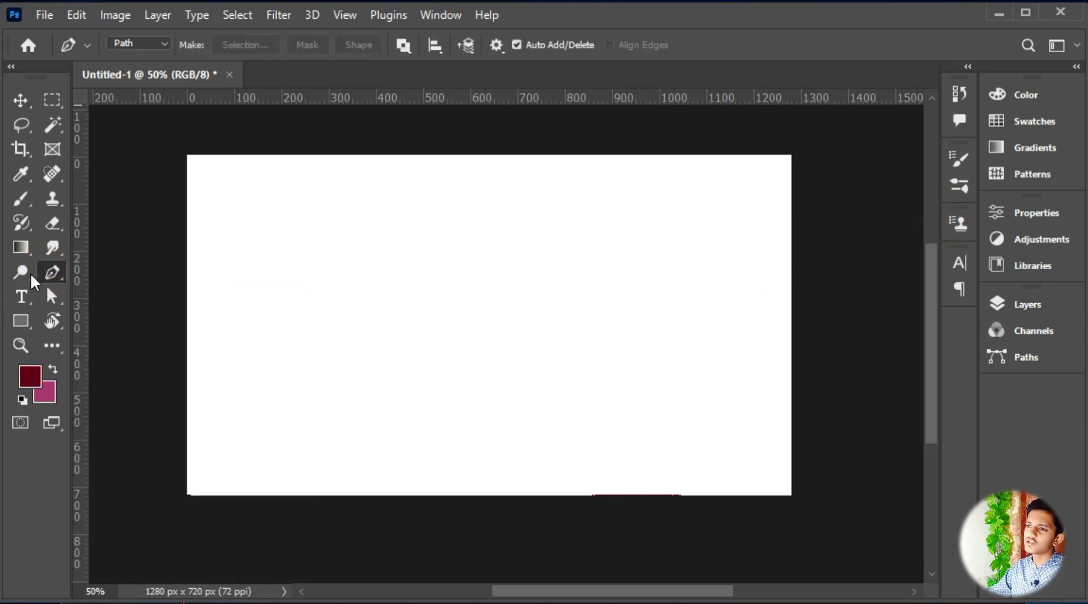
right_click(50, 277)
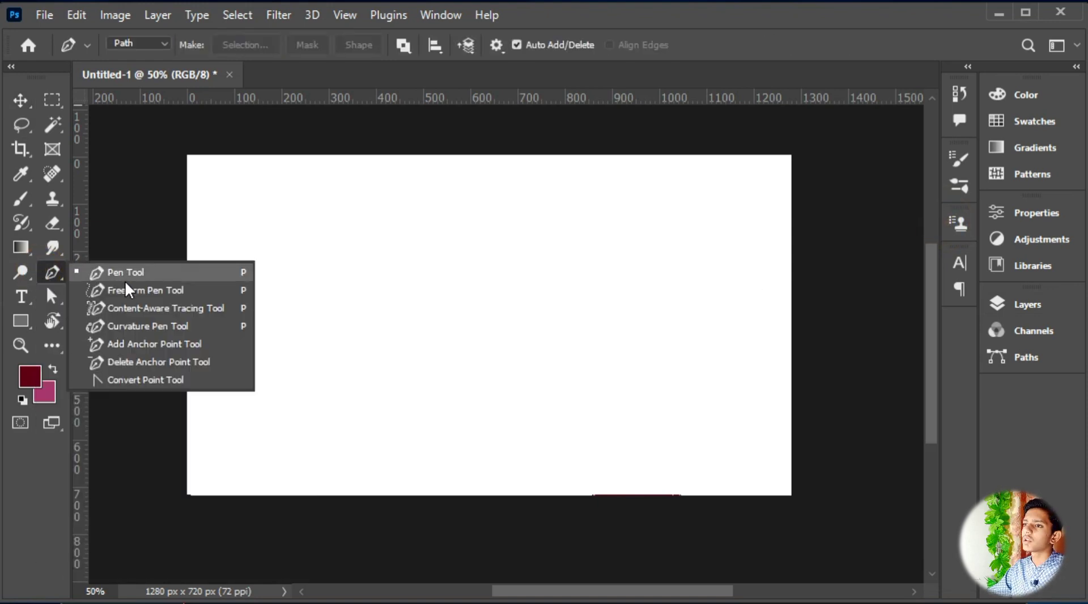
left_click(193, 290)
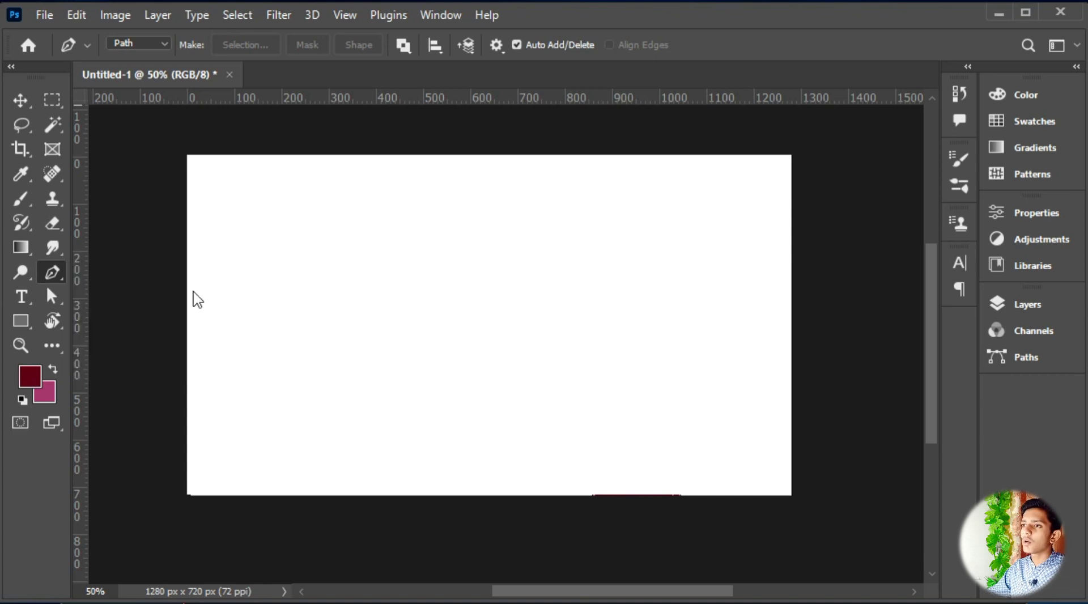
left_click(472, 244)
mouse_move(361, 403)
left_mouse_down()
mouse_move(311, 340)
mouse_move(619, 442)
mouse_move(677, 335)
left_mouse_up()
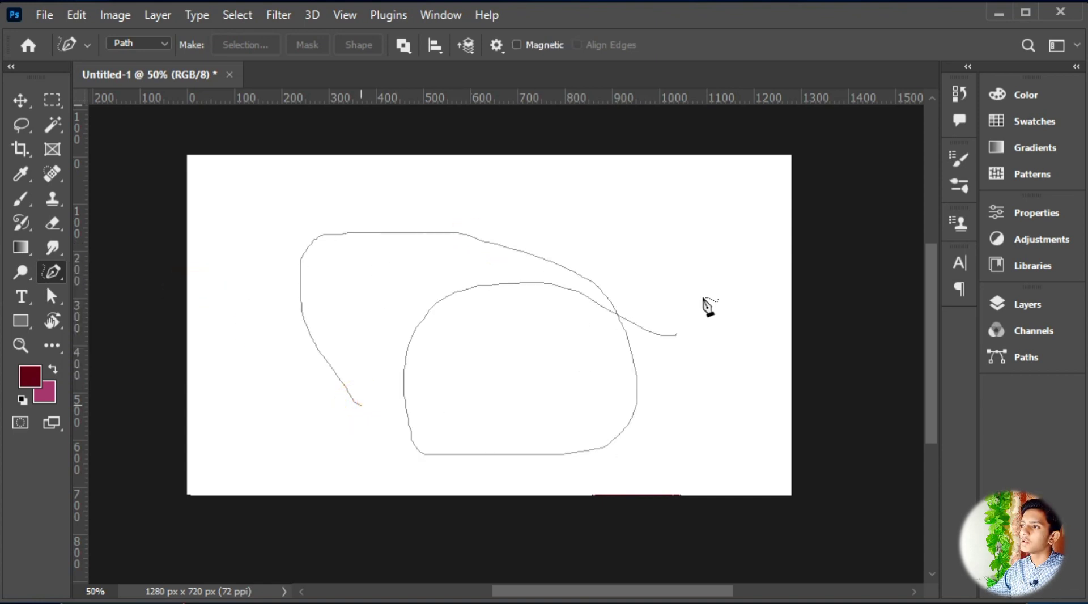
mouse_move(703, 299)
left_mouse_down()
mouse_move(216, 294)
mouse_move(578, 192)
mouse_move(634, 343)
mouse_move(281, 232)
mouse_move(539, 401)
mouse_move(475, 378)
left_mouse_up()
key("ctrl+z")
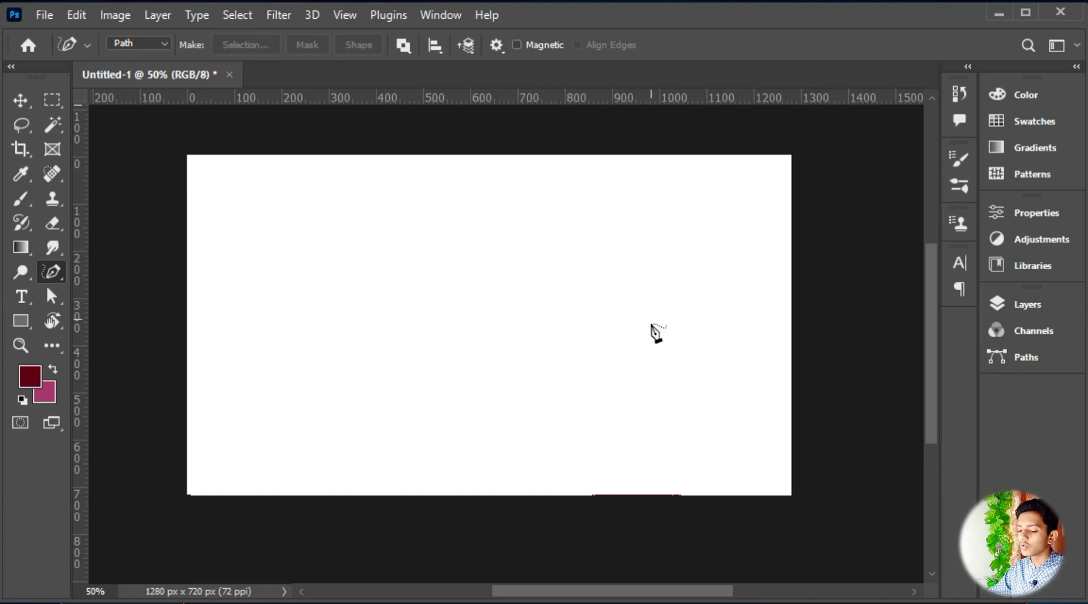
Step: Set the Freeform Pen tool to Shape mode, sketch a freehand outline in the canvas's left half, and undo it
left_click(139, 45)
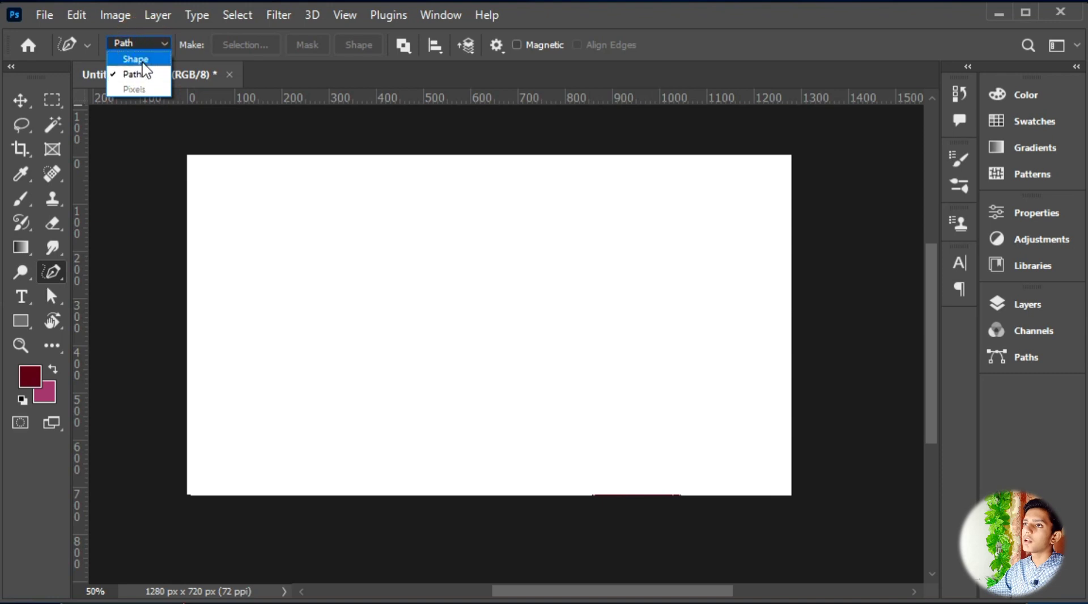
left_click(141, 58)
mouse_move(262, 319)
left_mouse_down()
mouse_move(350, 236)
mouse_move(438, 260)
mouse_move(453, 209)
left_mouse_up()
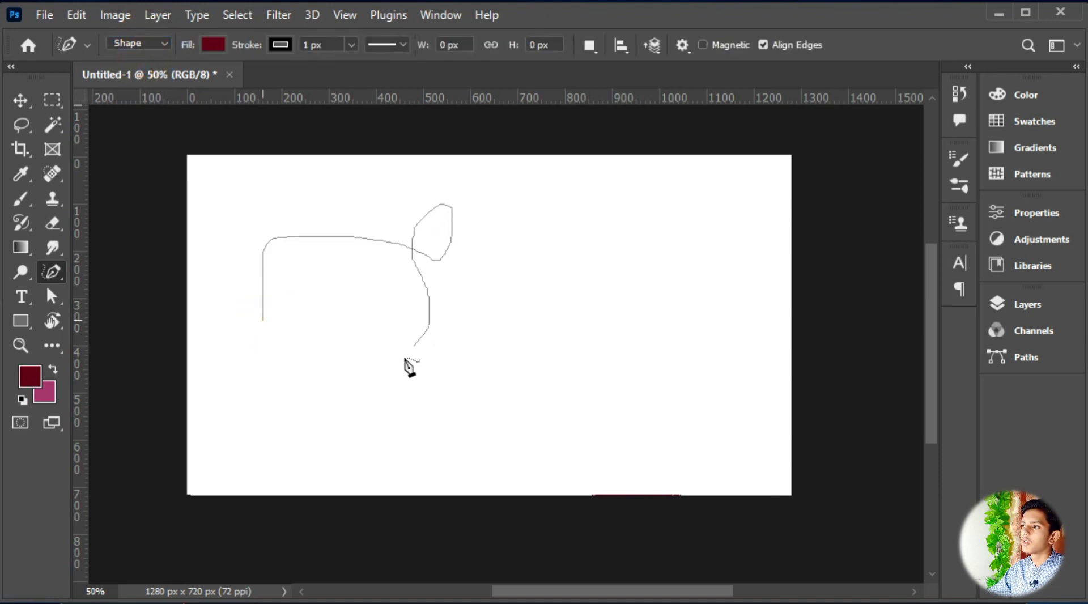
left_click_drag(405, 359, 451, 341)
mouse_move(475, 296)
left_mouse_down()
mouse_move(539, 292)
mouse_move(661, 220)
mouse_move(590, 303)
mouse_move(621, 404)
mouse_move(678, 368)
mouse_move(698, 252)
mouse_move(629, 393)
mouse_move(562, 299)
mouse_move(656, 254)
mouse_move(392, 344)
mouse_move(616, 320)
mouse_move(519, 266)
mouse_move(272, 249)
mouse_move(221, 226)
mouse_move(217, 162)
mouse_move(310, 286)
mouse_move(368, 388)
left_mouse_up()
key("ctrl+z")
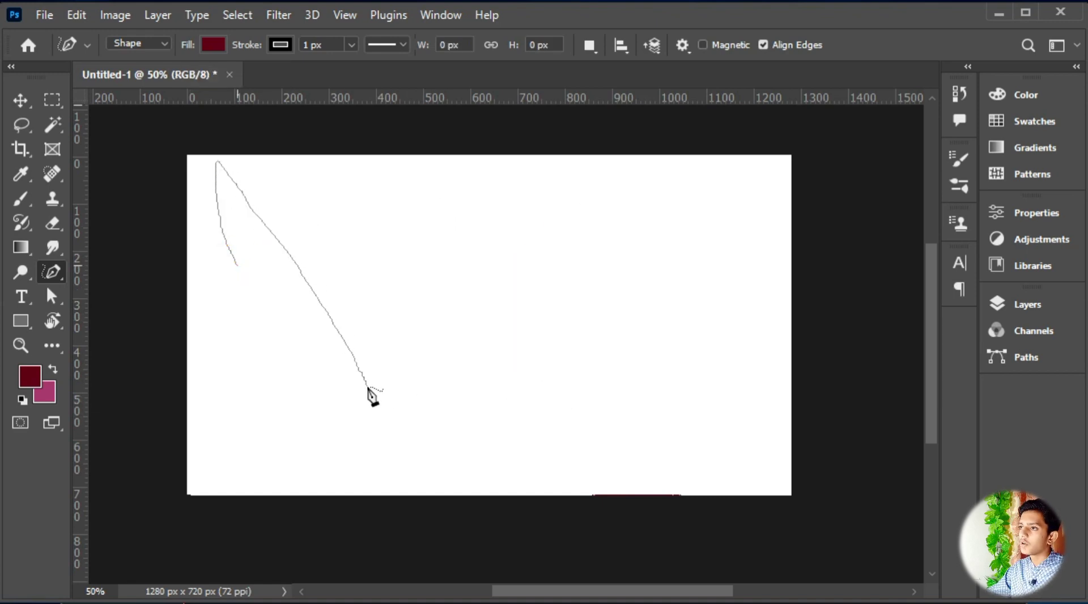
Step: Draw a closed, winding freehand shape about 963 by 639 px across the canvas with the Freeform Pen tool in Shape mode
mouse_move(244, 363)
left_mouse_down()
mouse_move(276, 427)
mouse_move(367, 463)
mouse_move(467, 416)
mouse_move(504, 321)
left_mouse_up()
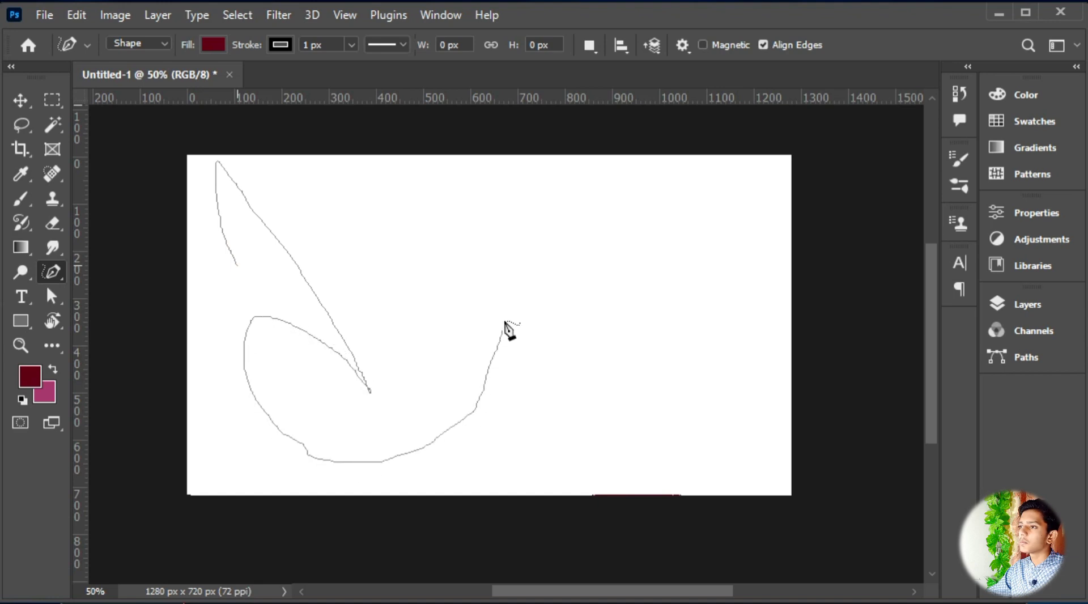
mouse_move(622, 385)
left_mouse_down()
mouse_move(670, 285)
mouse_move(537, 187)
left_mouse_up()
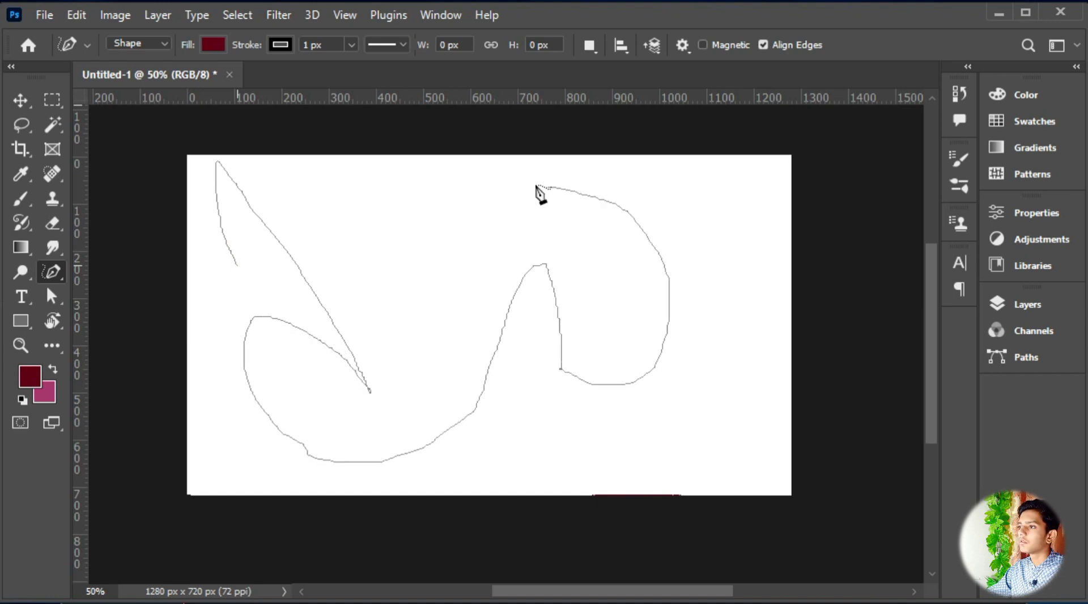
left_click(238, 261)
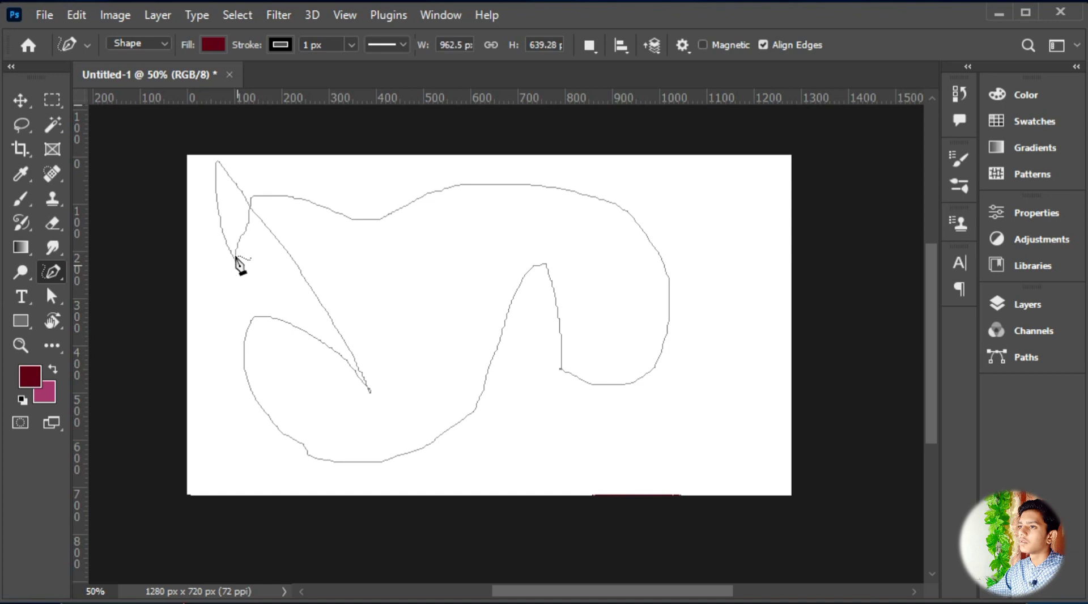
Step: Switch to the Move tool, shift the dark red freehand shape slightly down and to the right, and delete it
left_click(16, 102)
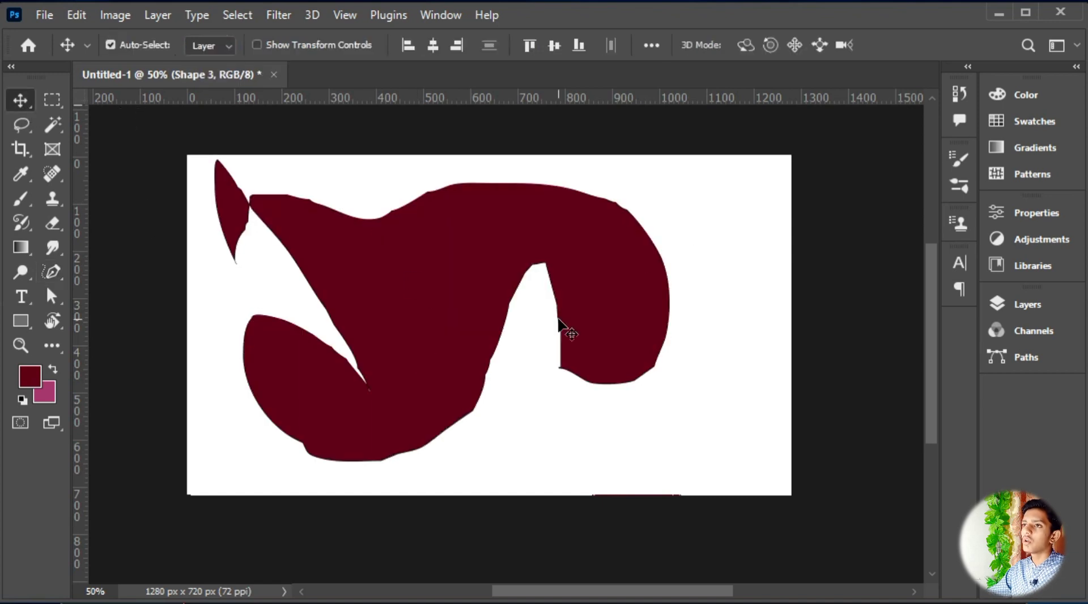
mouse_move(349, 238)
left_mouse_down()
mouse_move(438, 283)
mouse_move(361, 252)
left_mouse_up()
left_click_drag(422, 278, 440, 283)
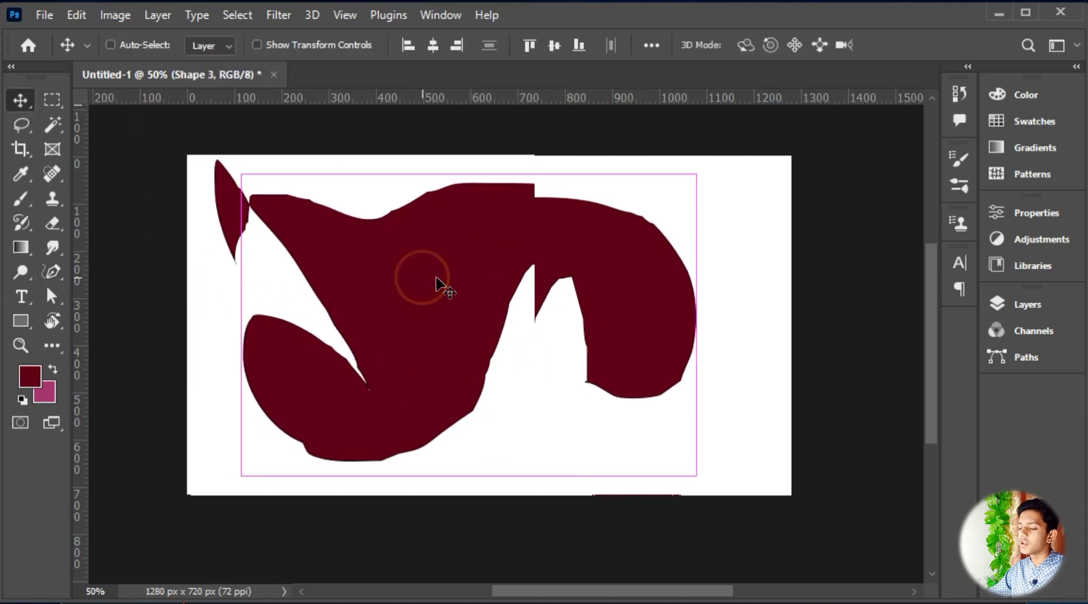
key("Delete")
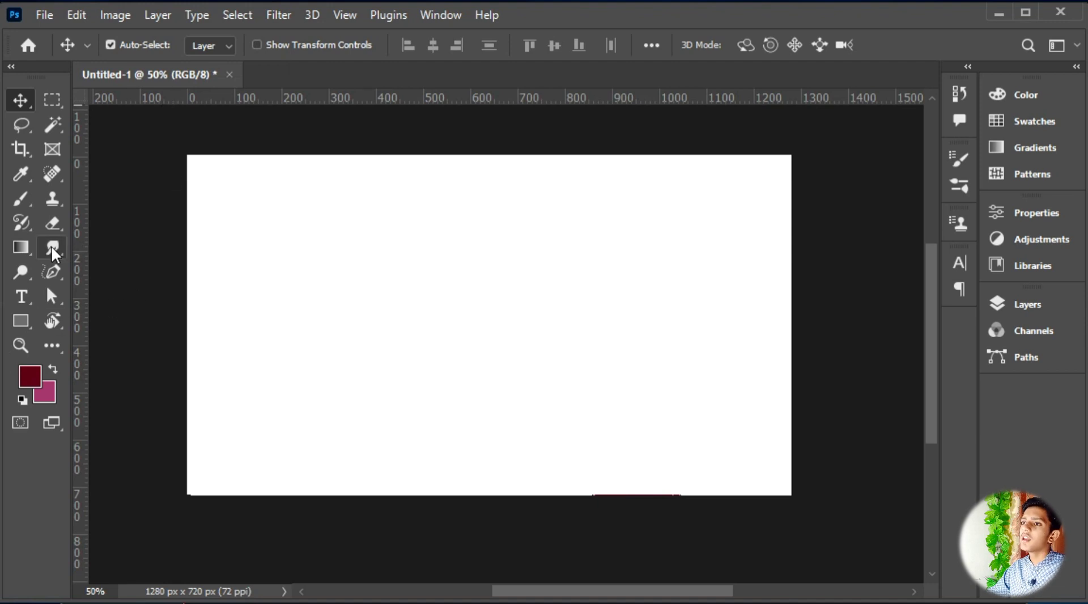
Step: Activate the Content-Aware Tracing Tool and switch back to the standard Pen Tool
left_click(53, 273)
left_click(52, 270)
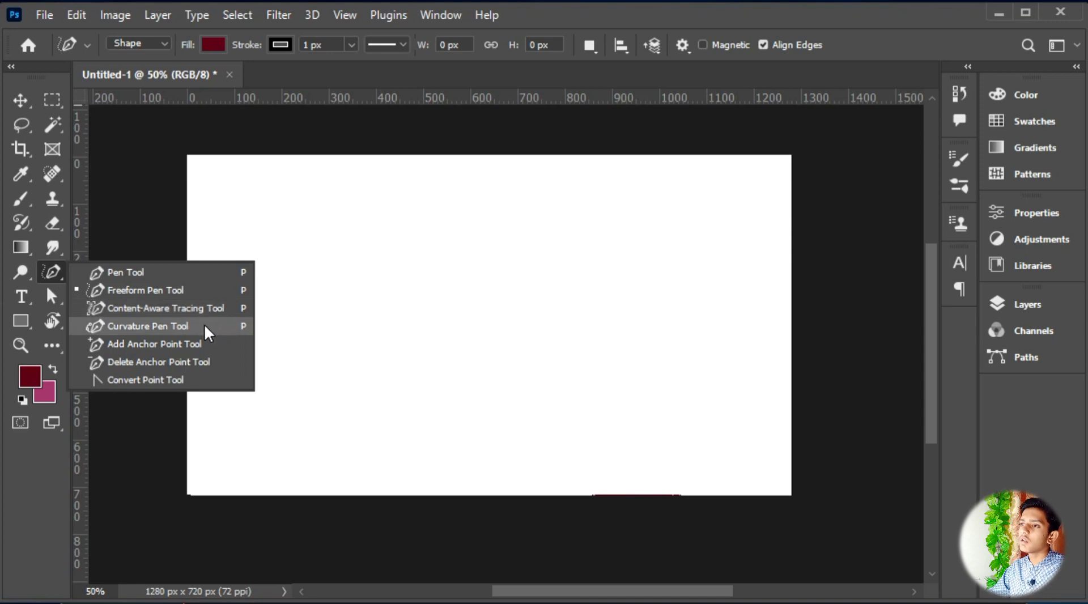
left_click(176, 305)
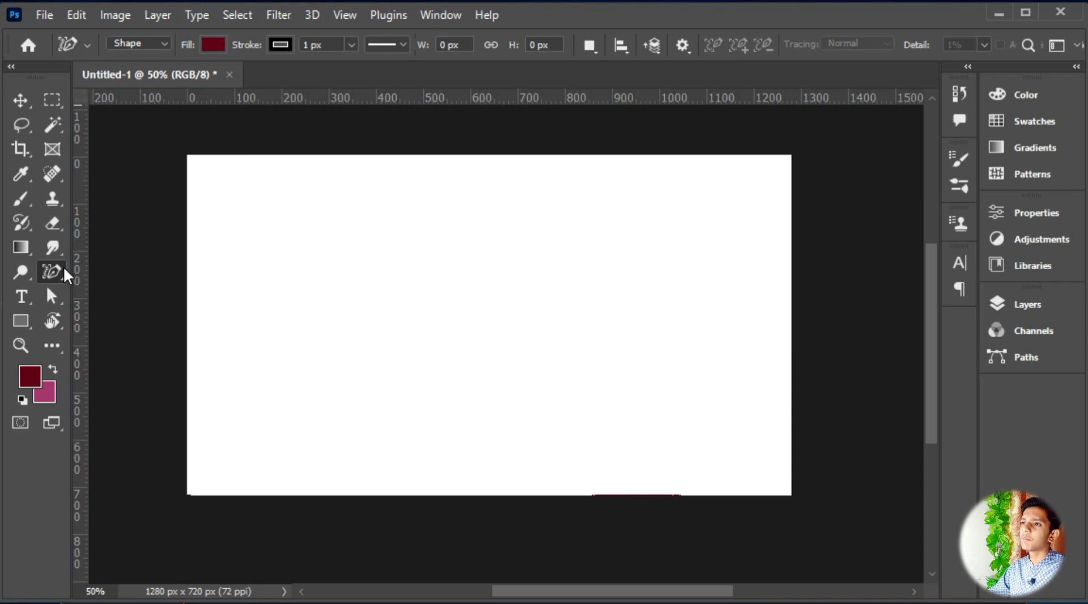
right_click(63, 267)
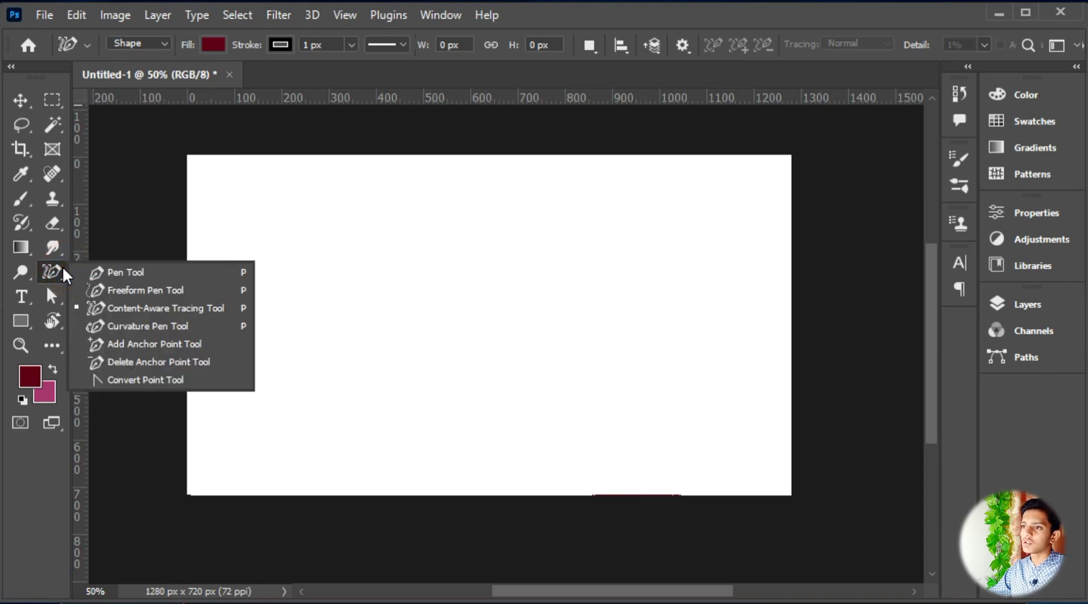
left_click(117, 274)
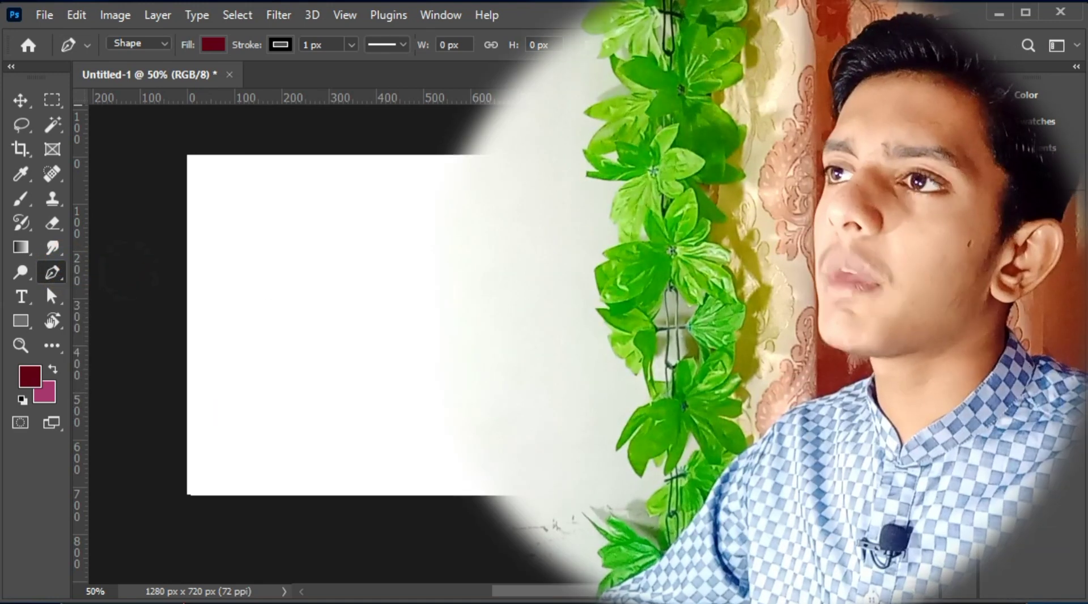